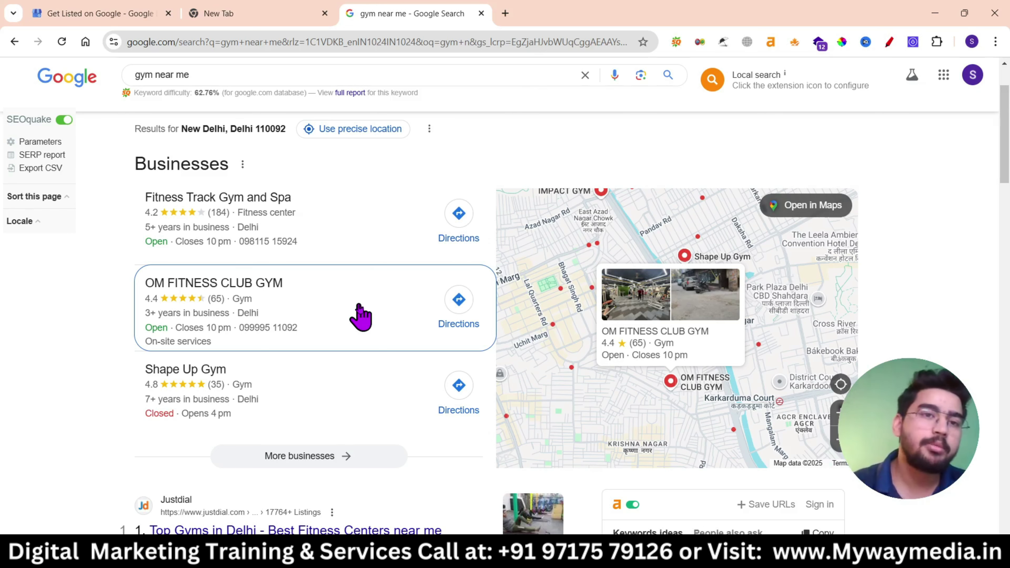
# - After reviewing the 'gym near me' local results, switch to an empty new tab
pyautogui.click(217, 12)
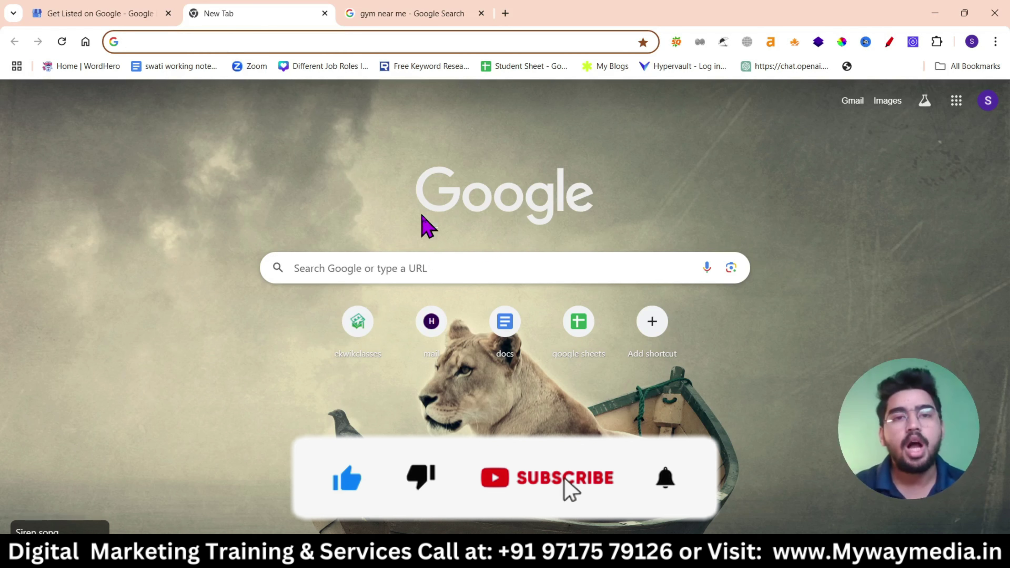
# - Search 'google my business profile', then find Business Profile Manager in a new tab's Google apps list
pyautogui.click(338, 36)
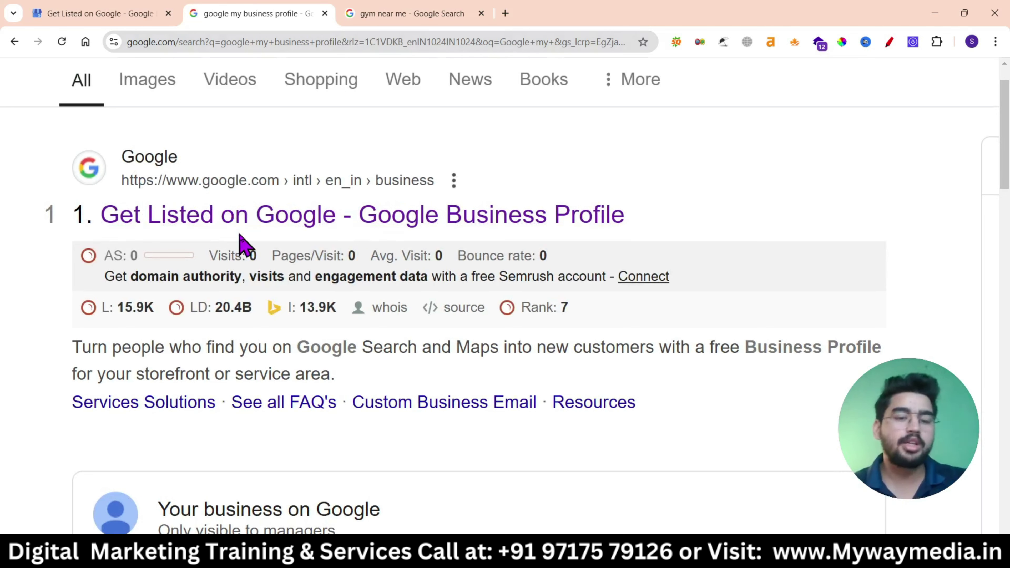
pyautogui.hotkey('ctrl', 't')
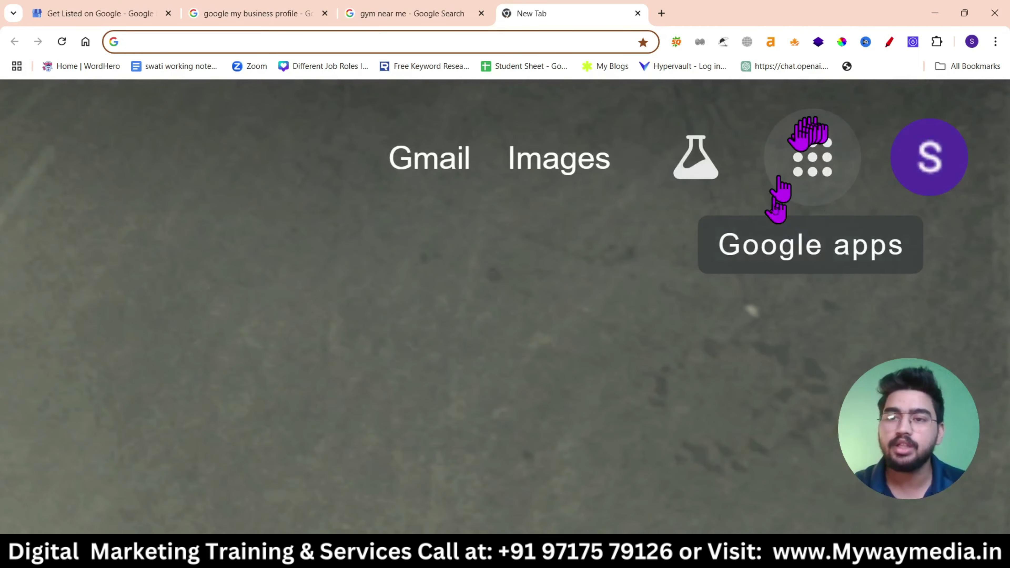
pyautogui.click(807, 155)
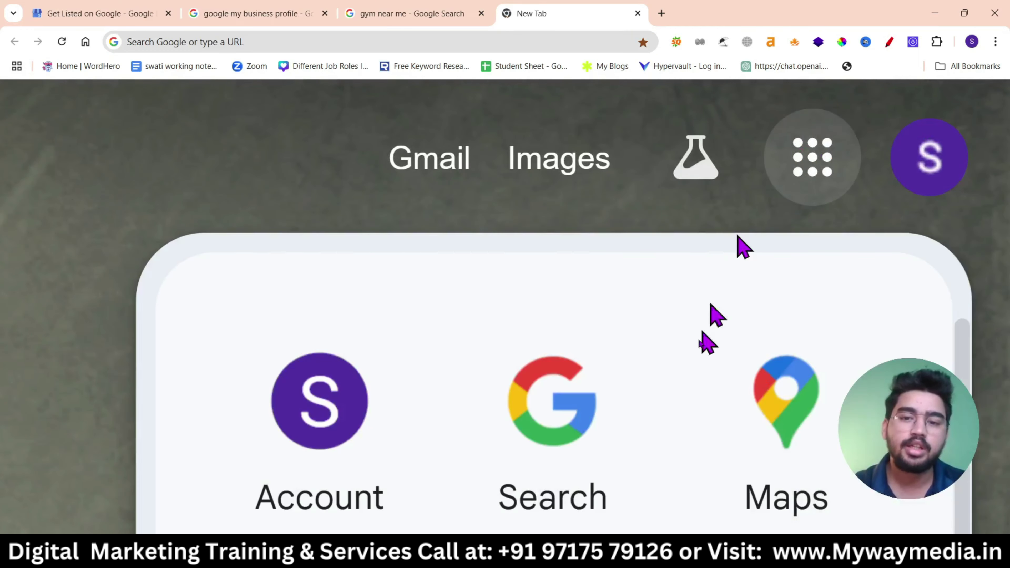
pyautogui.scroll(-5, 681, 481)
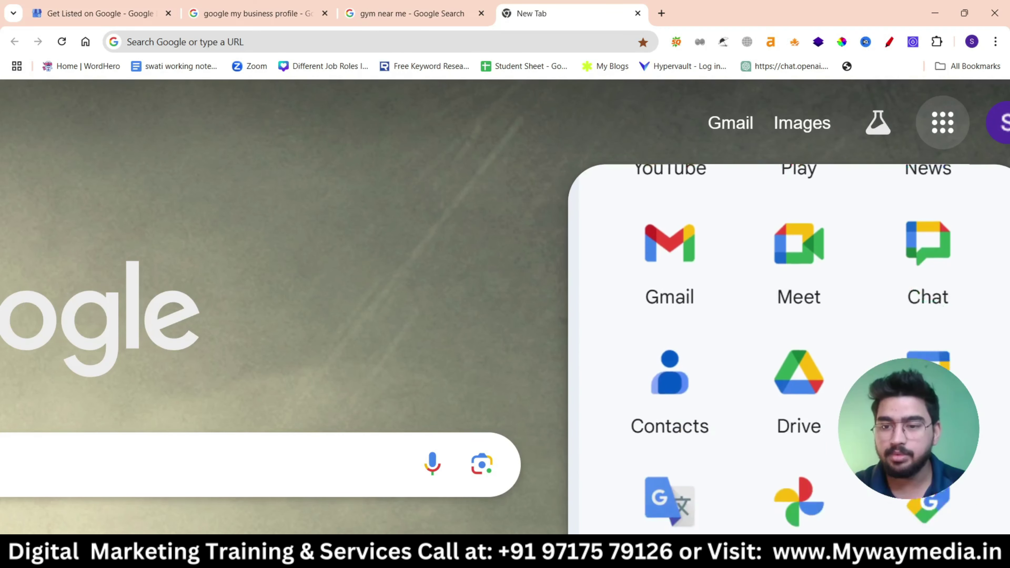
pyautogui.scroll(-5, 794, 260)
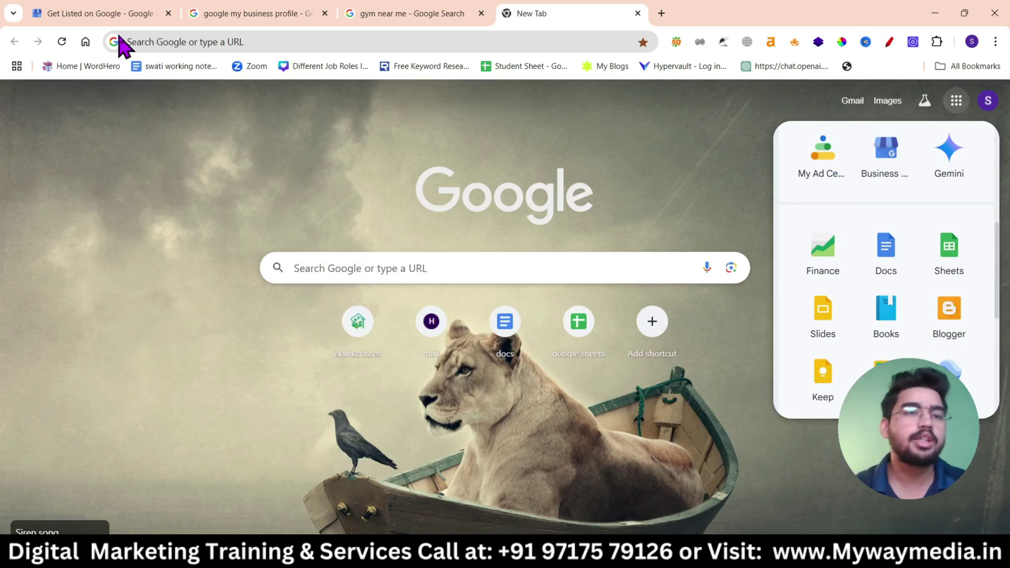
# - Open the Google Business Profile site from the results and start a new profile with Manage now
pyautogui.click(199, 12)
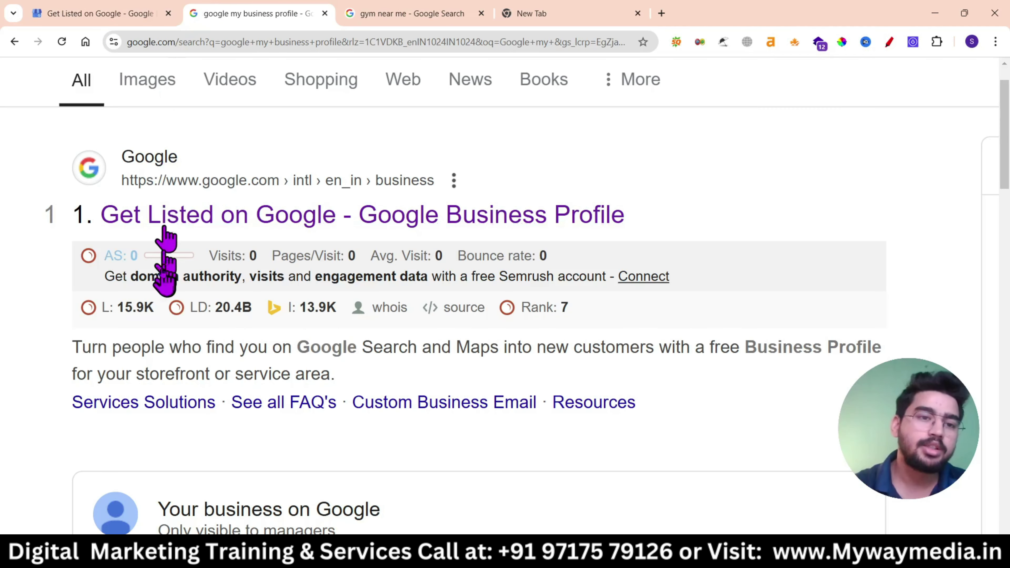
pyautogui.click(117, 12)
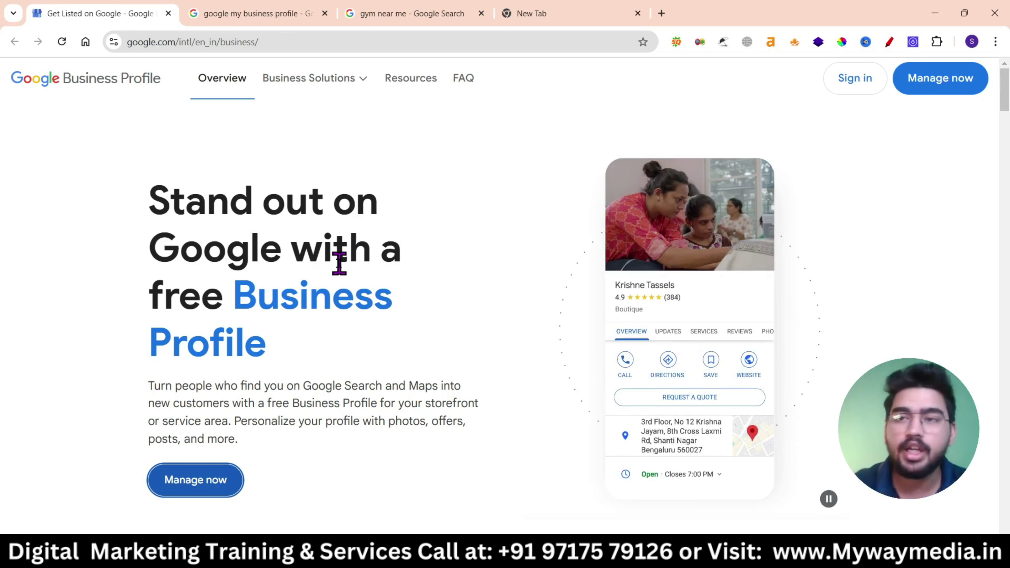
pyautogui.click(946, 96)
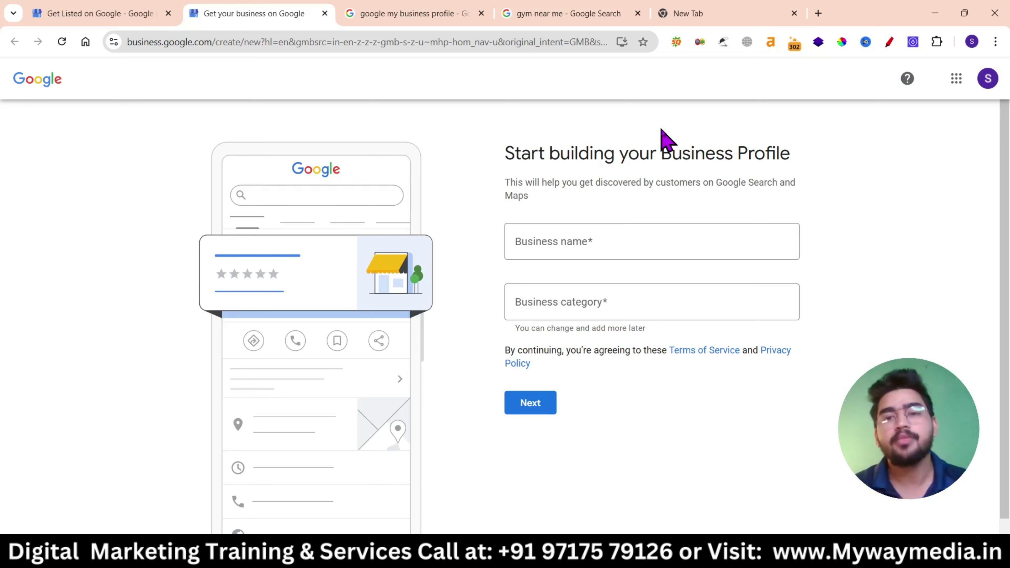
# - Enter the business name '247 gym' and choose to create a business with that name
pyautogui.click(596, 235)
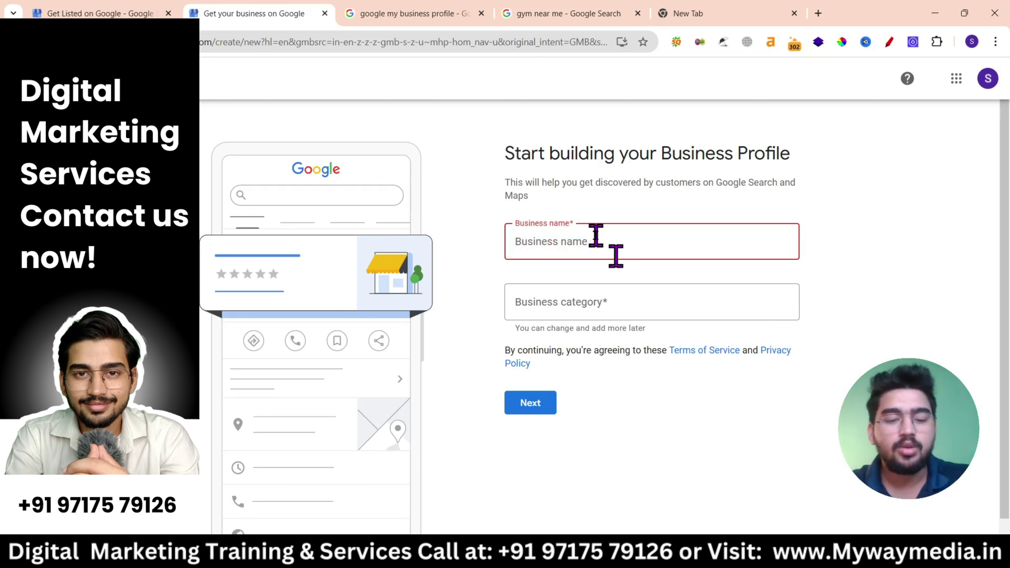
pyautogui.write('27')
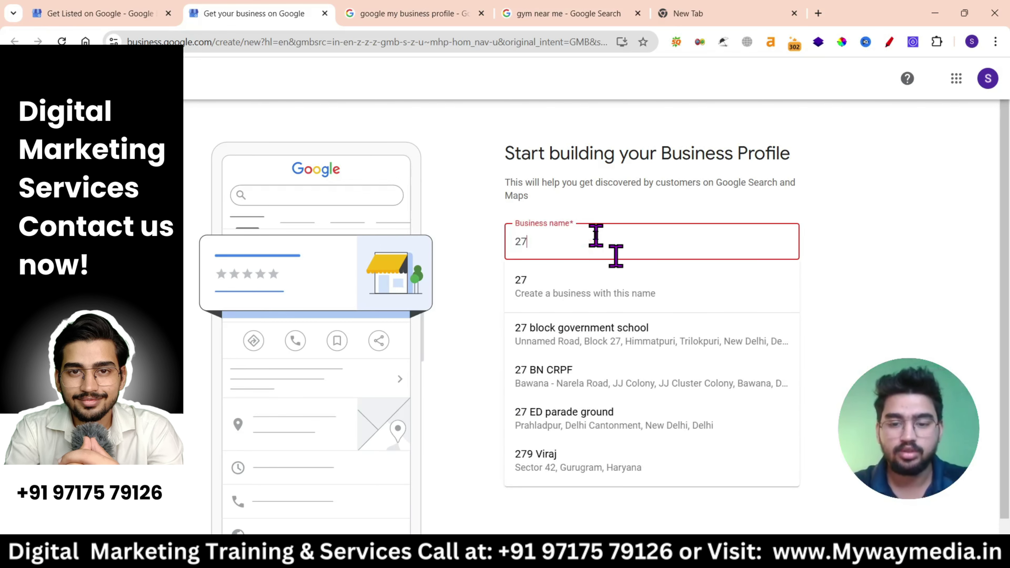
pyautogui.press('BackSpace')
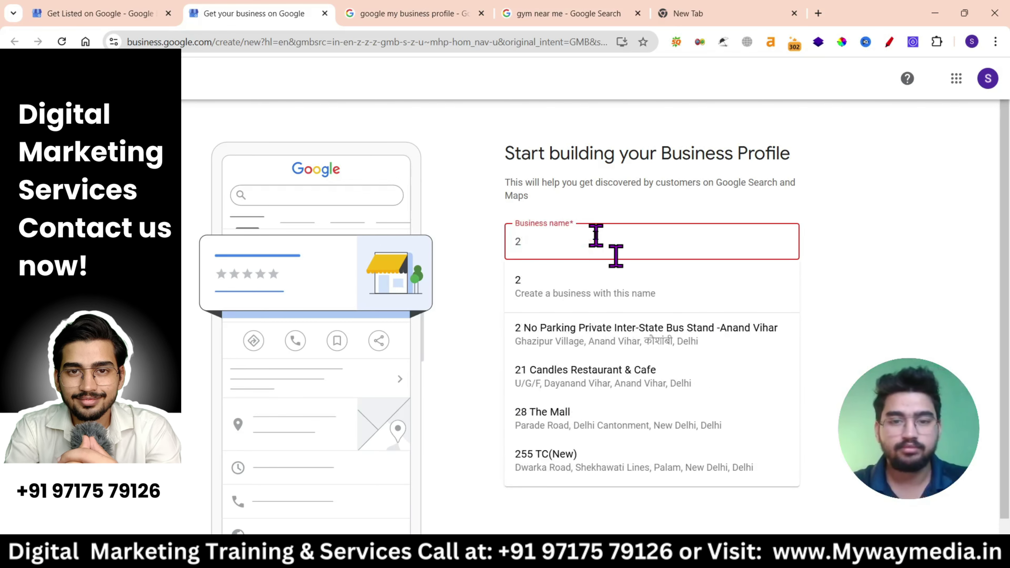
pyautogui.write('47 gym')
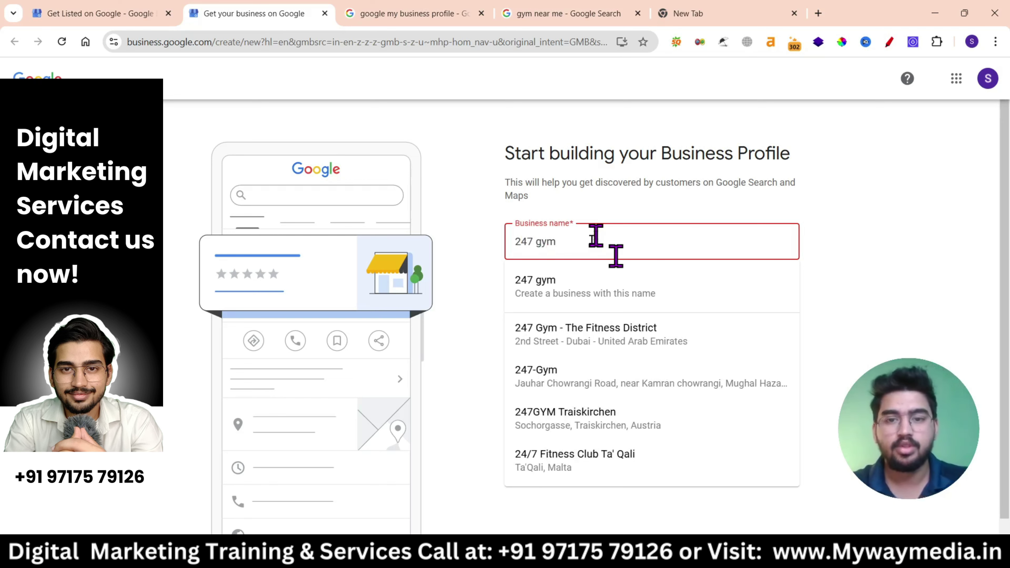
pyautogui.click(701, 292)
# - Set the business category to Gym and continue
pyautogui.click(612, 303)
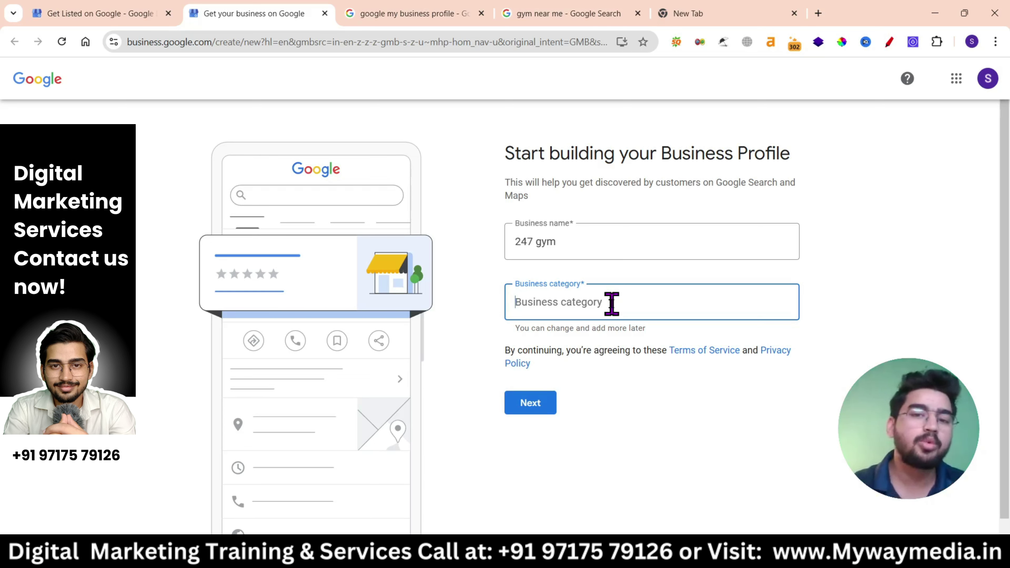
pyautogui.write('gy')
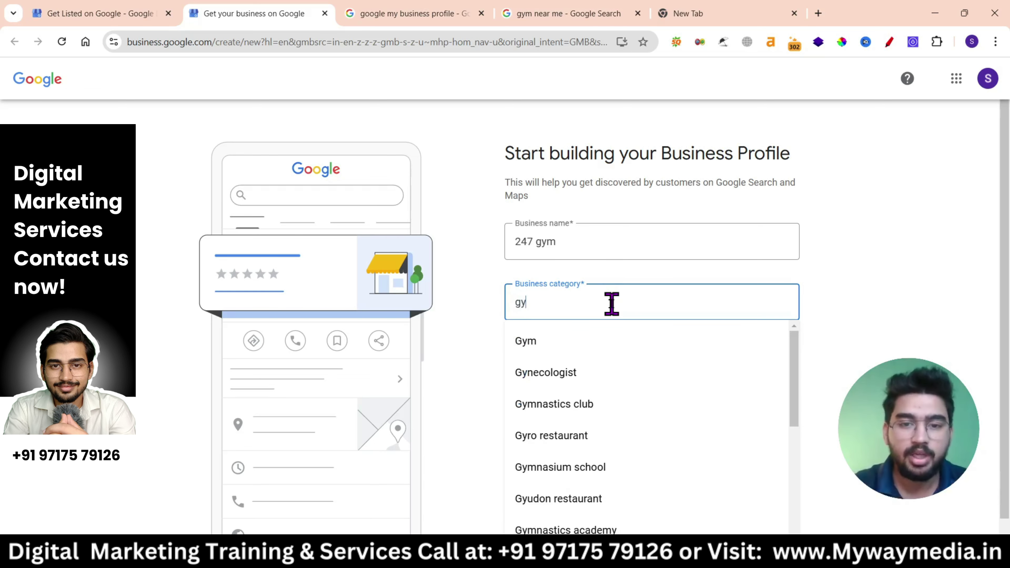
pyautogui.click(592, 343)
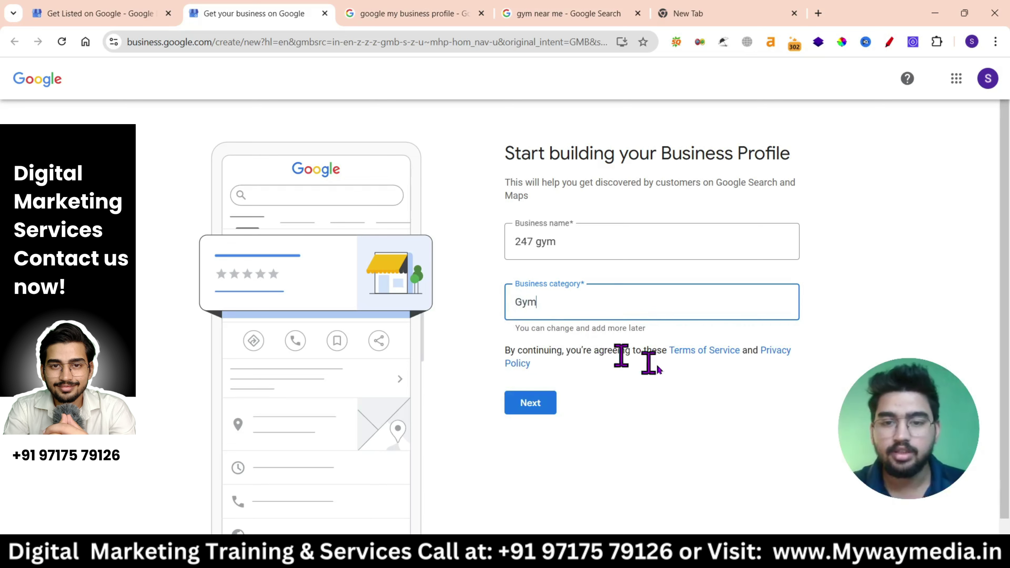
pyautogui.click(544, 403)
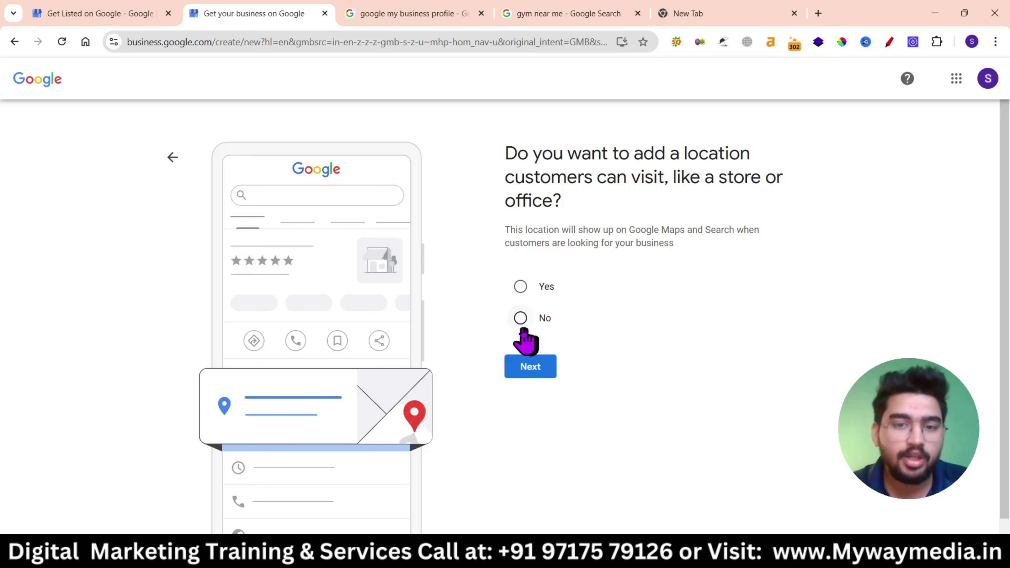
pyautogui.click(521, 291)
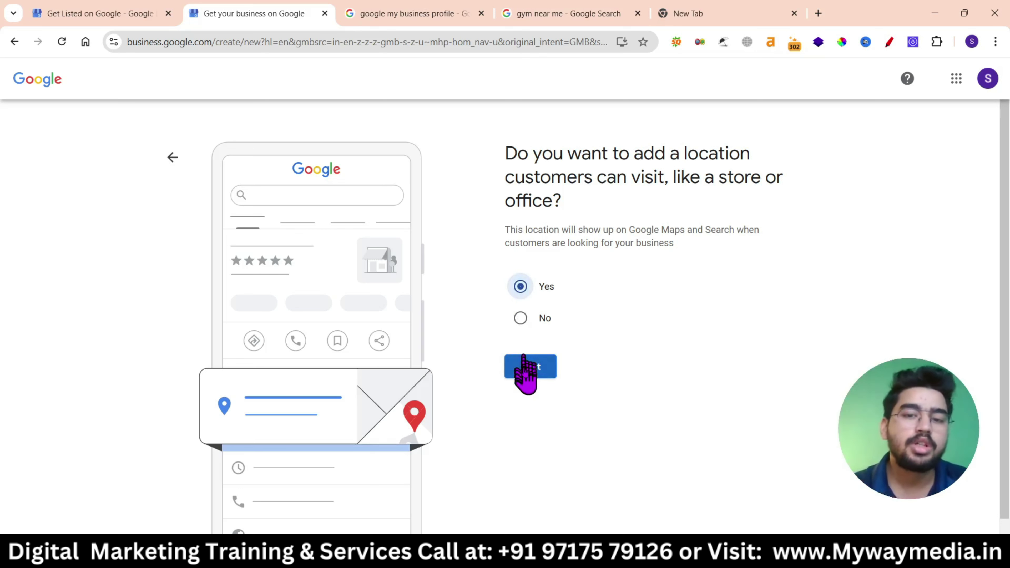
pyautogui.click(526, 371)
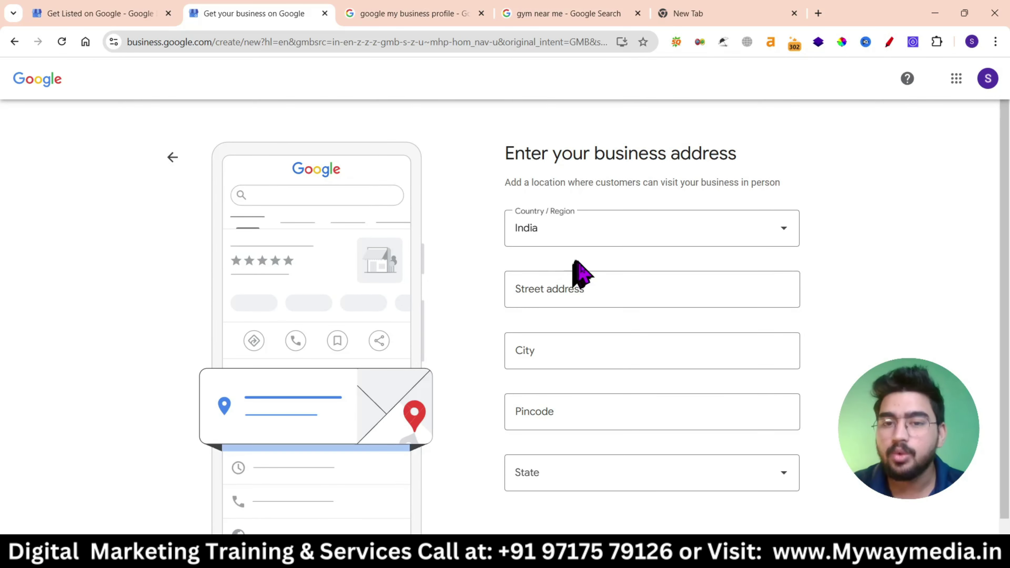
pyautogui.click(581, 286)
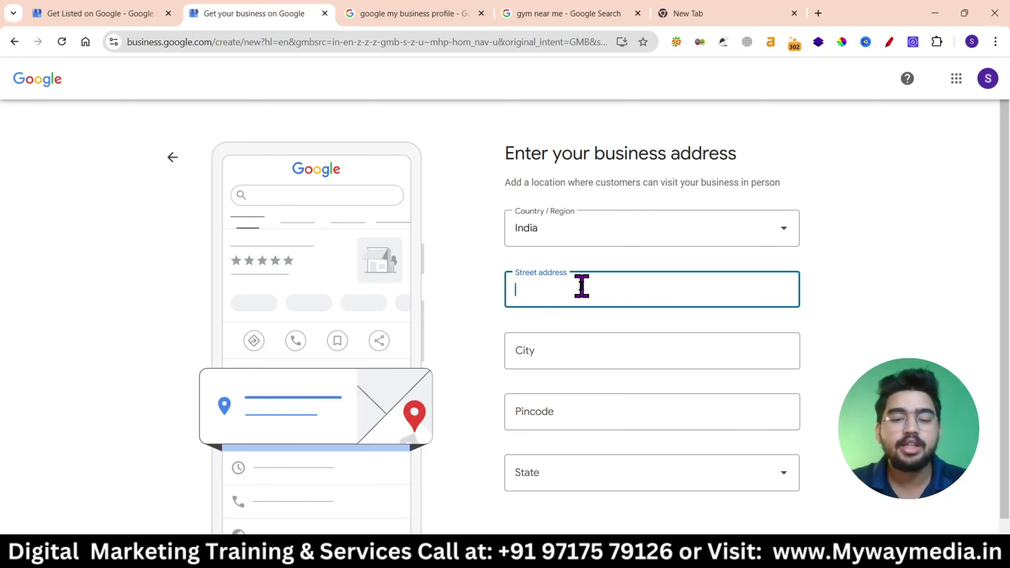
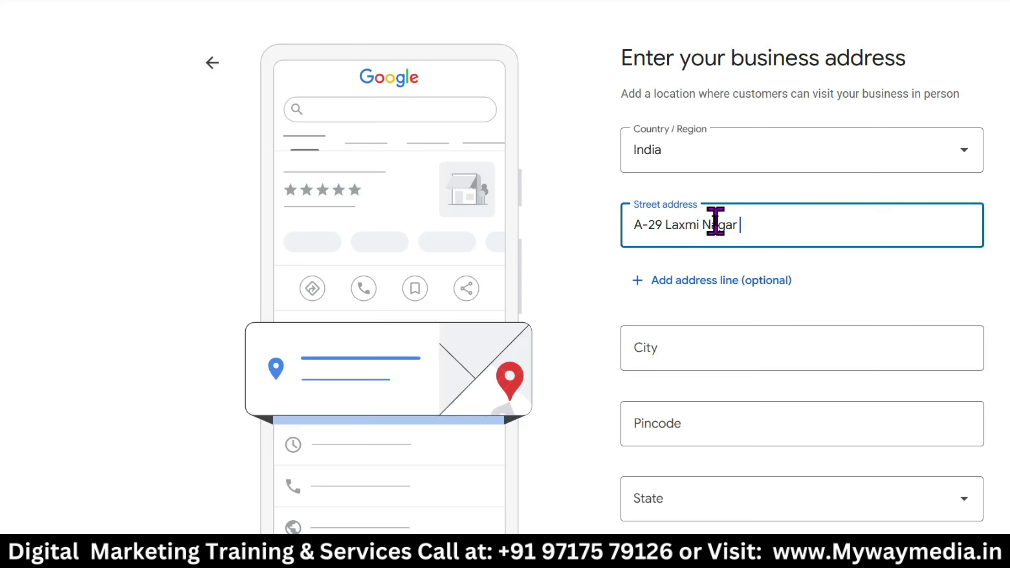
# - Fill in city Delhi, pincode '0092' and state Delhi, then submit the address
pyautogui.click(693, 339)
pyautogui.write('Delhi')
pyautogui.write('0092')
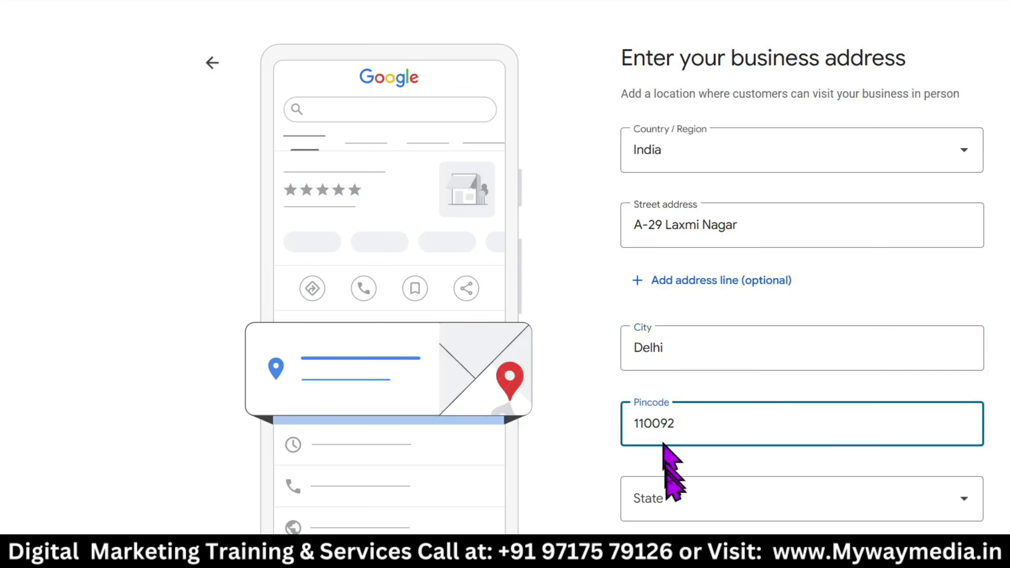
pyautogui.click(670, 496)
pyautogui.click(648, 294)
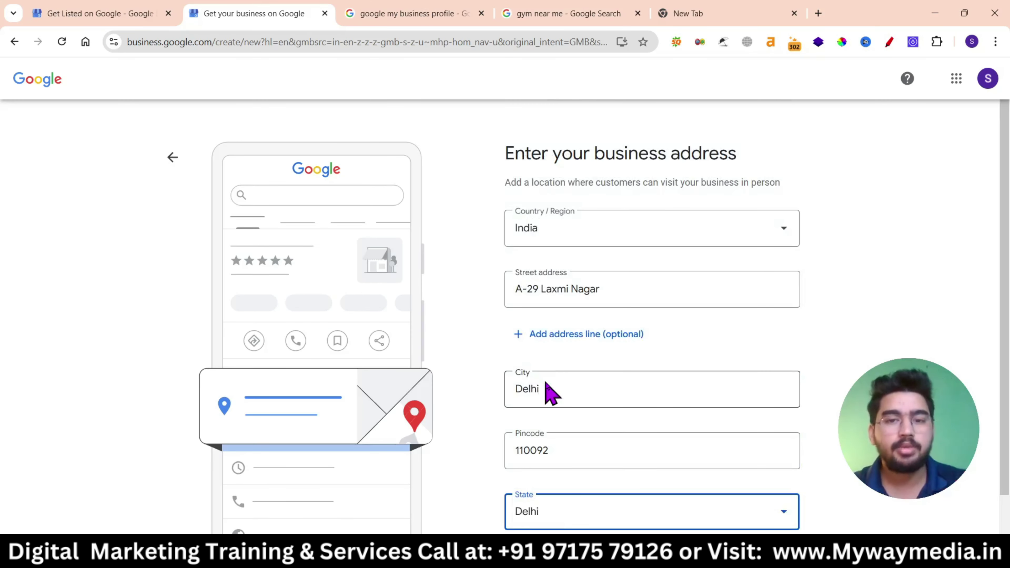
pyautogui.scroll(-1, 551, 394)
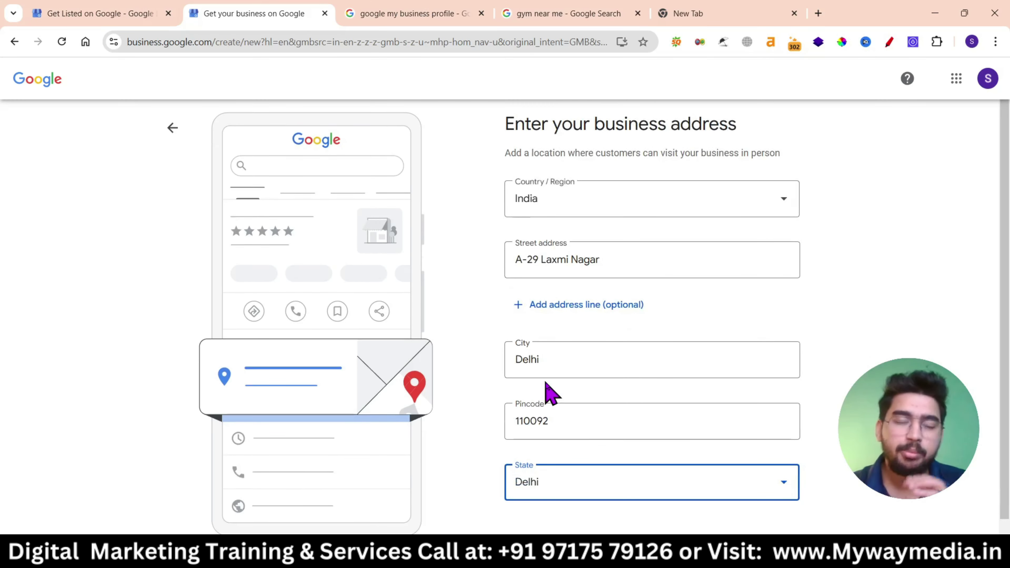
pyautogui.scroll(-1, 551, 394)
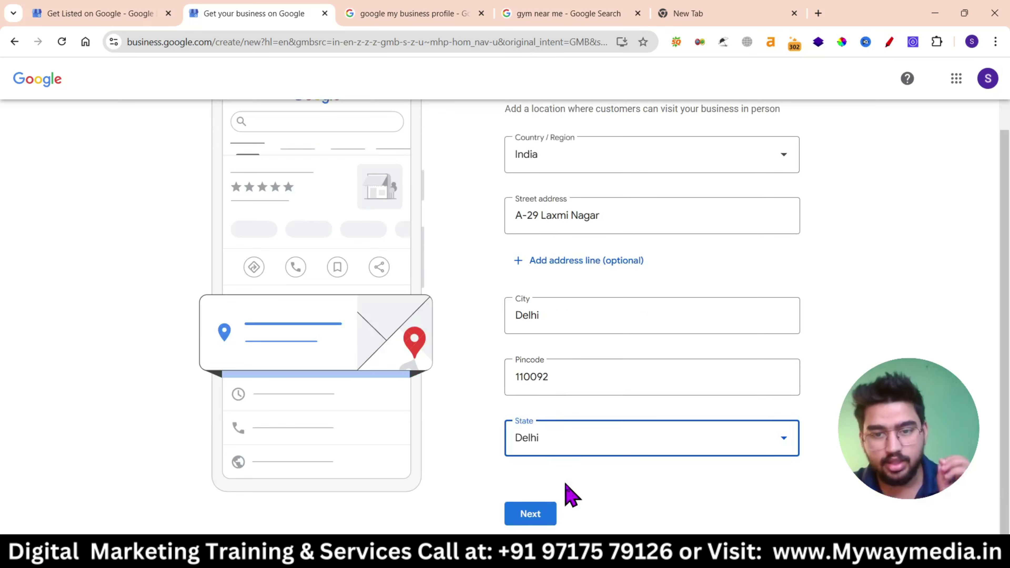
pyautogui.click(542, 514)
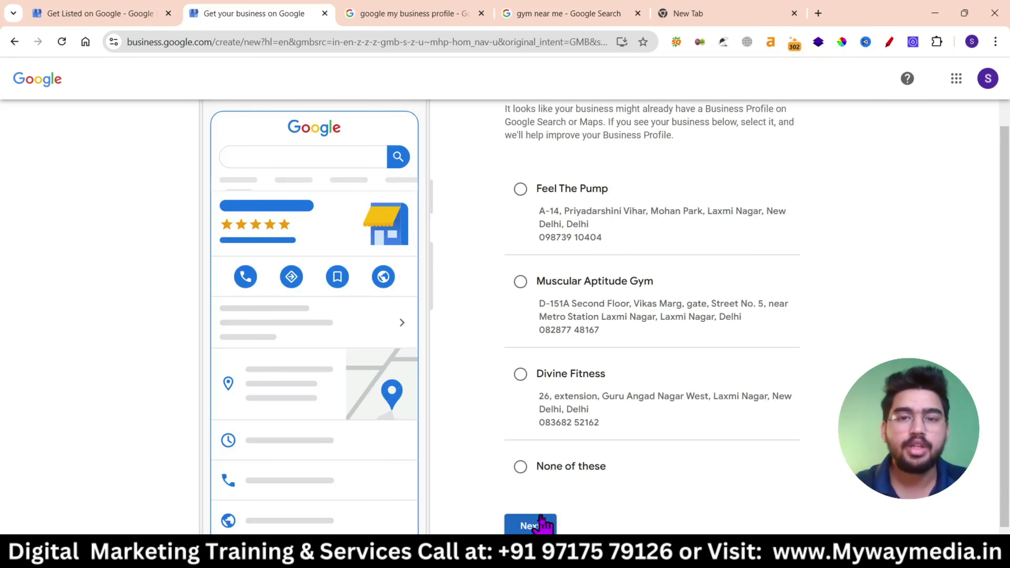
# - Select 'None of these' among the suggested existing gyms and continue to pin placement
pyautogui.scroll(1, 639, 356)
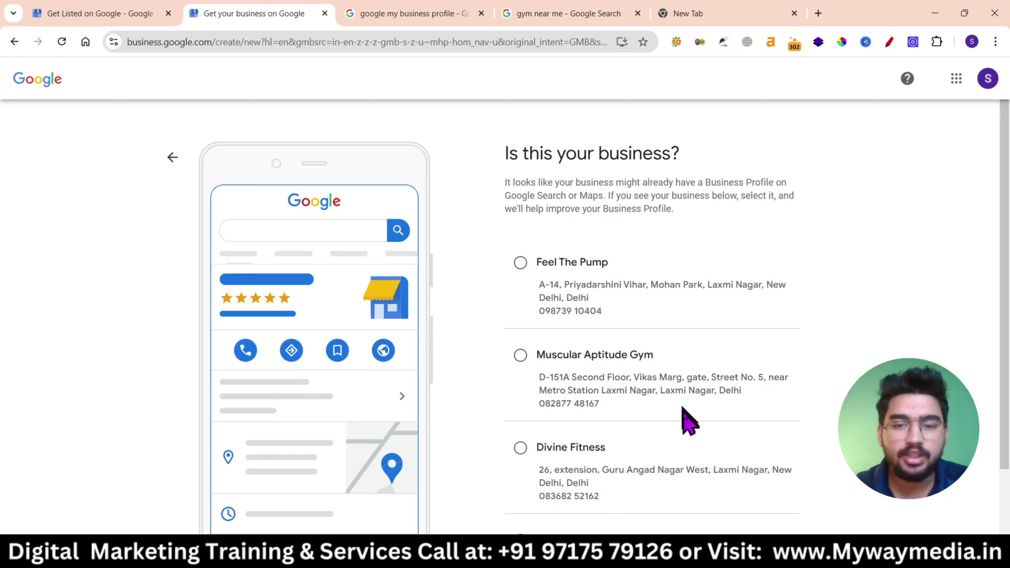
pyautogui.scroll(-1, 682, 416)
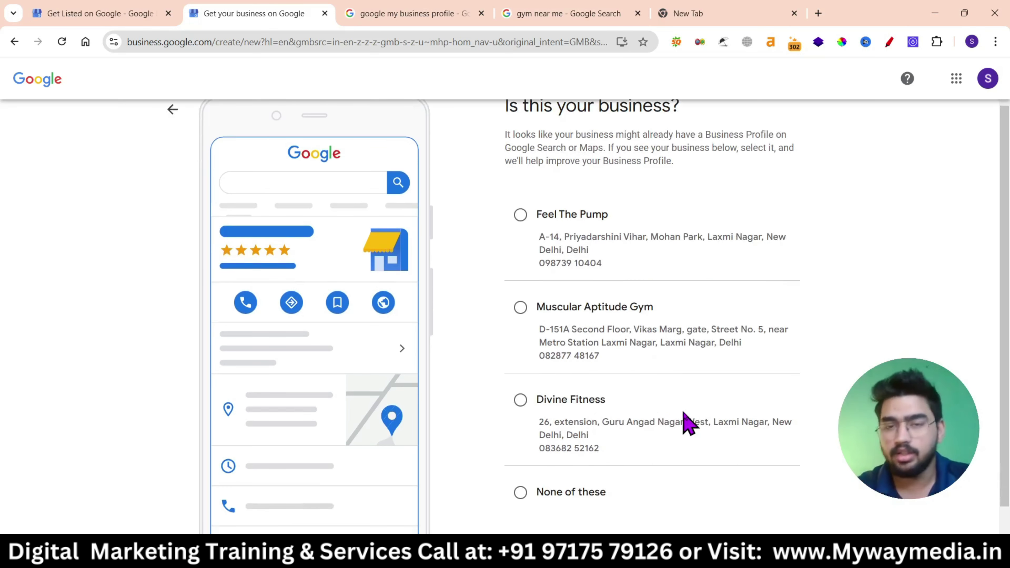
pyautogui.click(521, 494)
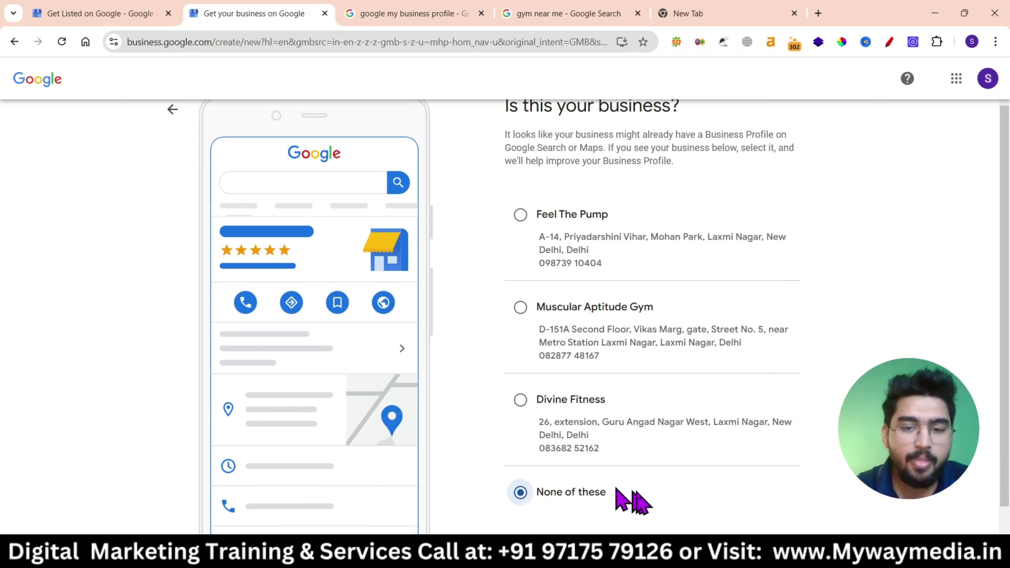
pyautogui.scroll(-1, 637, 500)
pyautogui.click(521, 512)
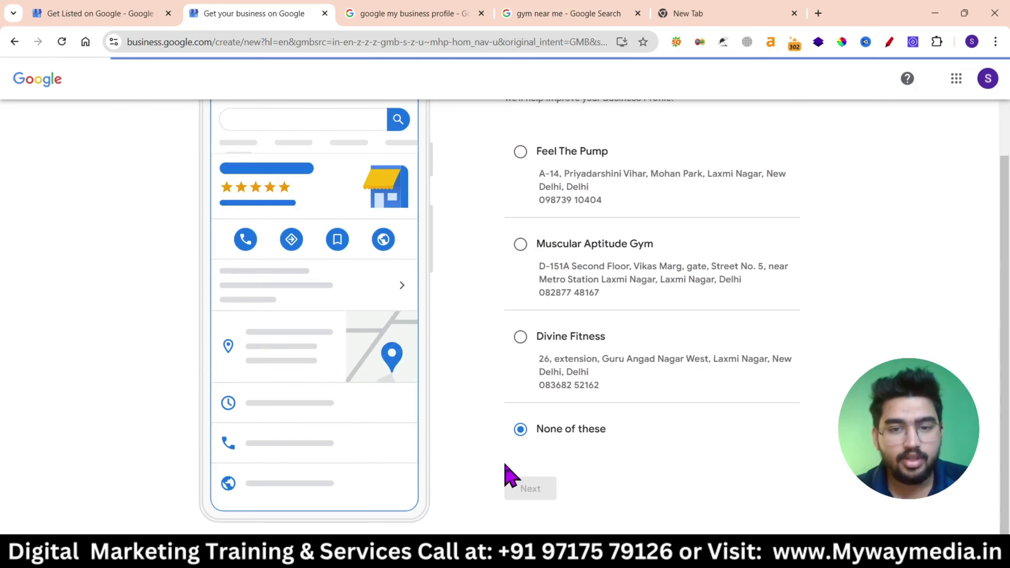
pyautogui.scroll(-1, 670, 348)
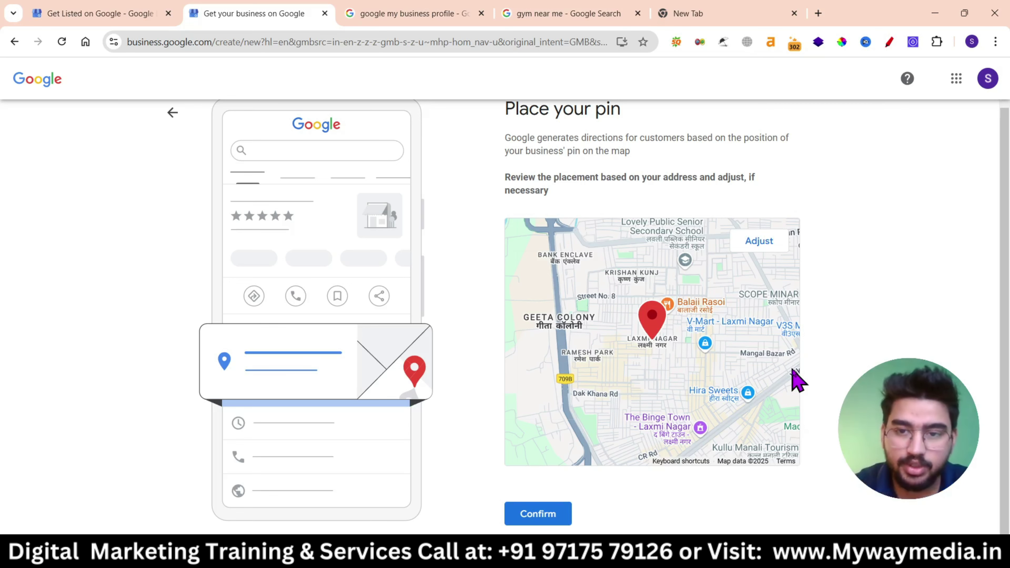
# - Adjust and pan the map around Laxmi Nagar to check the pin, then confirm its placement
pyautogui.scroll(4, 793, 370)
pyautogui.hscroll(3, 778, 369)
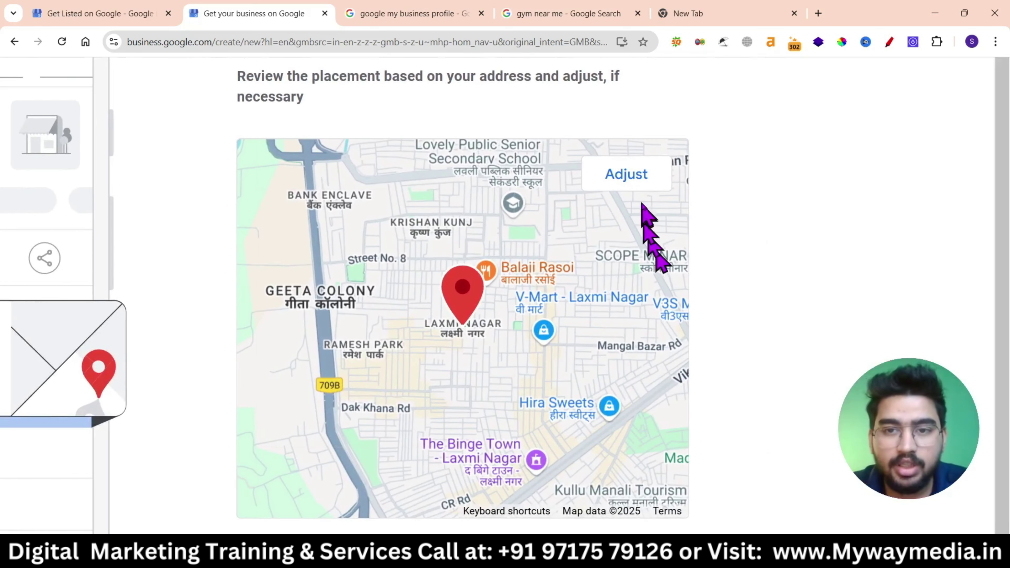
pyautogui.click(634, 187)
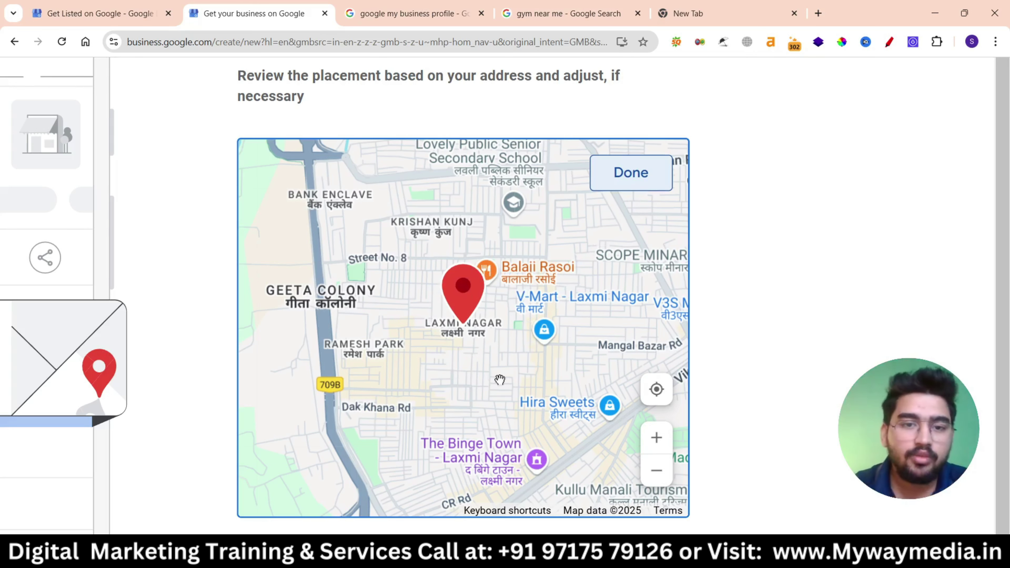
pyautogui.scroll(2, 500, 380)
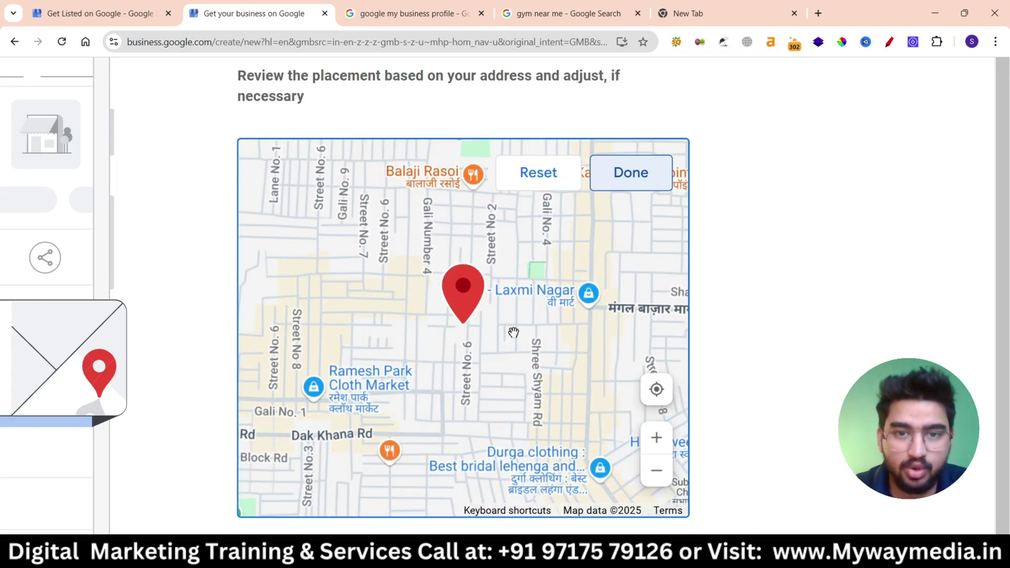
pyautogui.scroll(3, 527, 232)
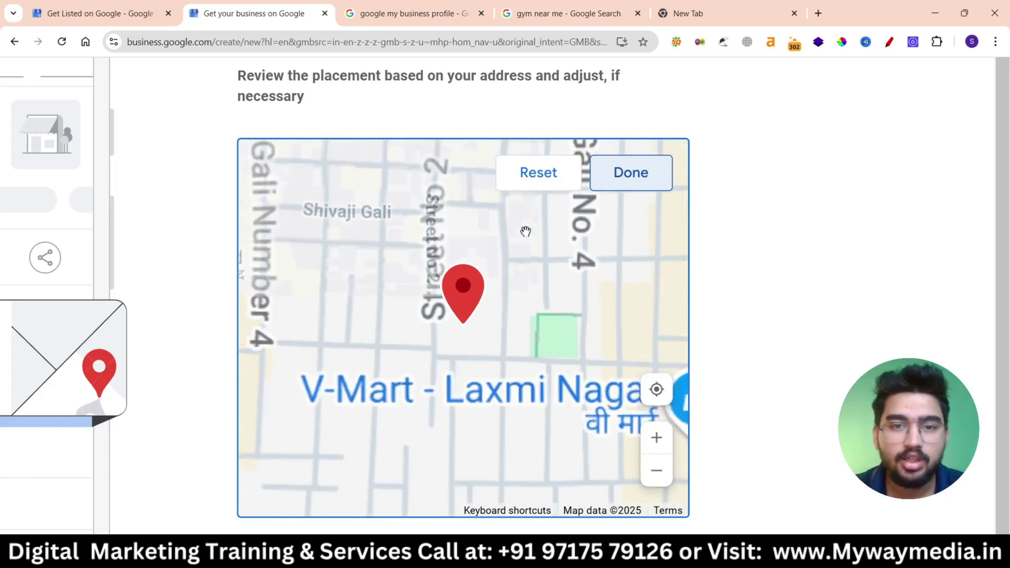
pyautogui.moveTo(469, 262); pyautogui.dragTo(543, 567)
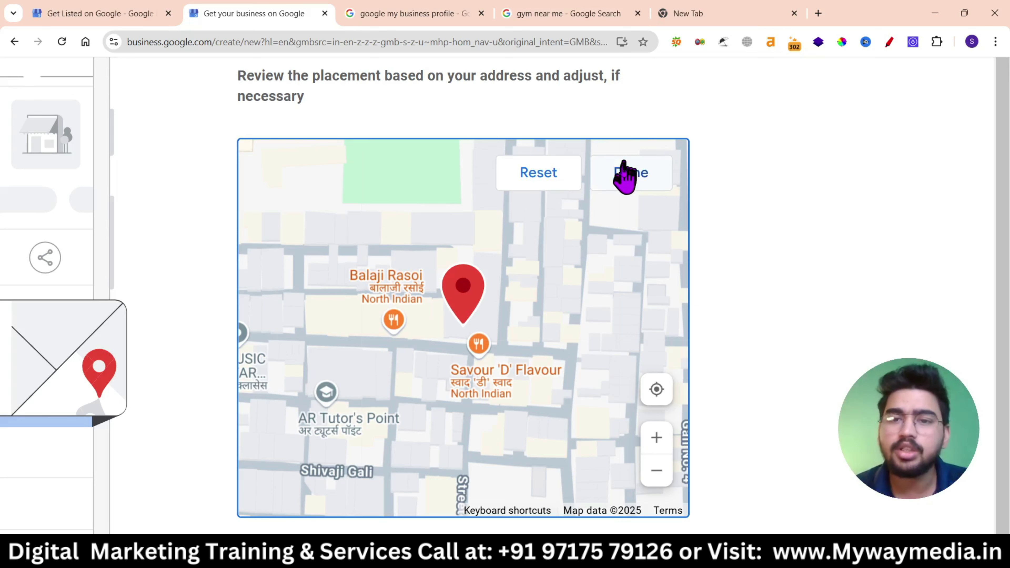
pyautogui.click(623, 177)
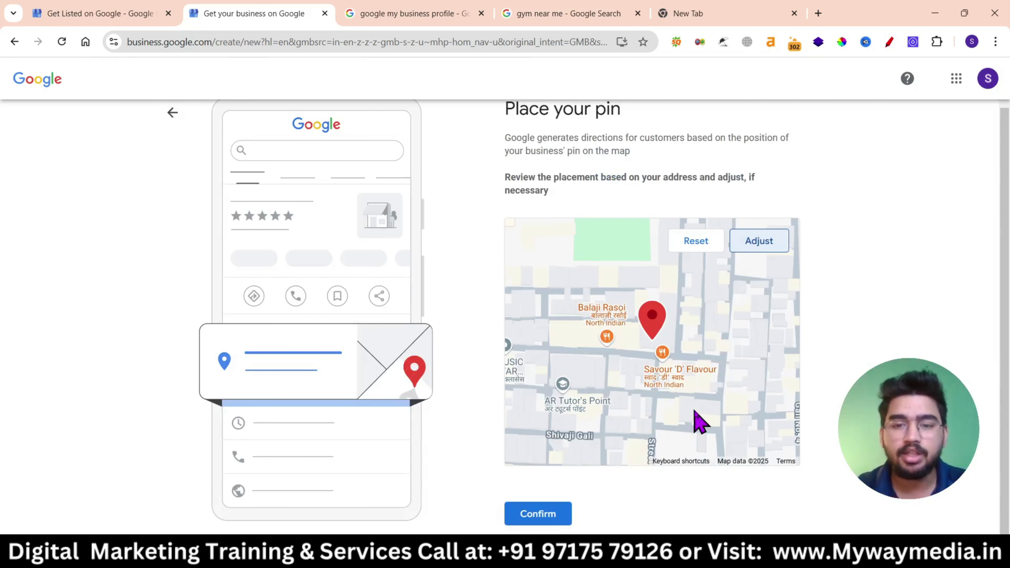
pyautogui.click(545, 516)
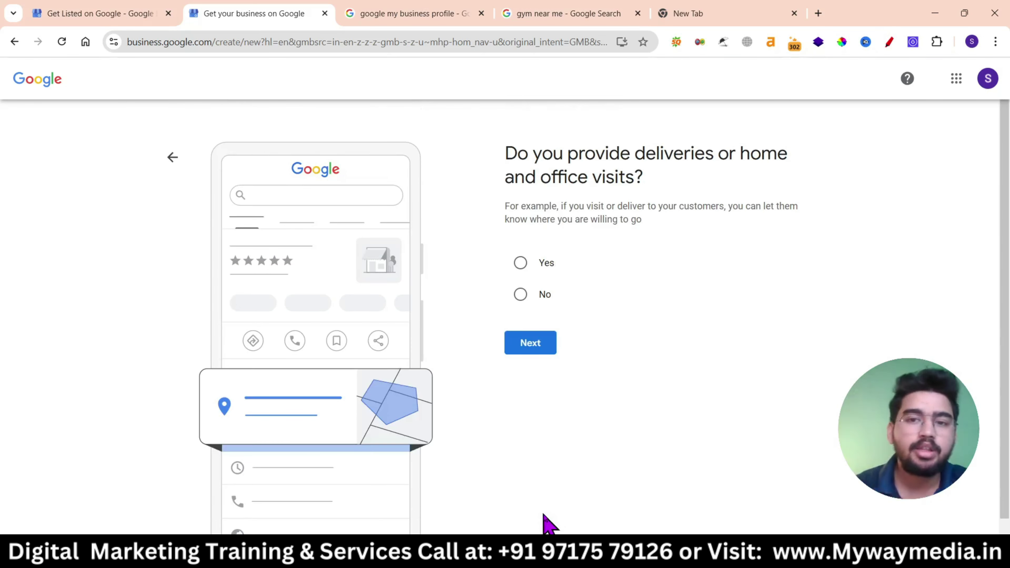
# - Answer yes to offering home and office visits
pyautogui.scroll(3, 808, 358)
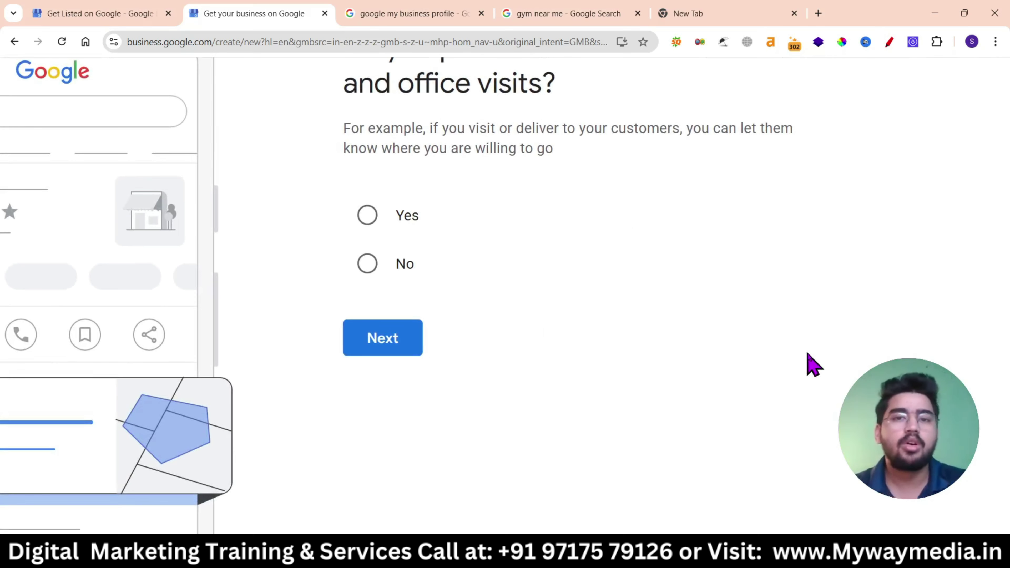
pyautogui.scroll(2, 812, 364)
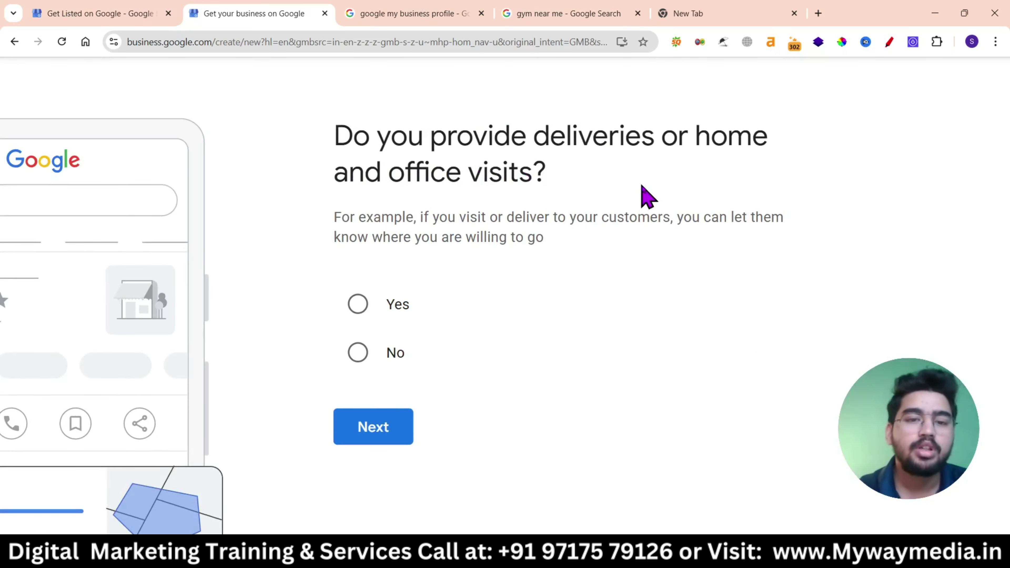
pyautogui.click(359, 305)
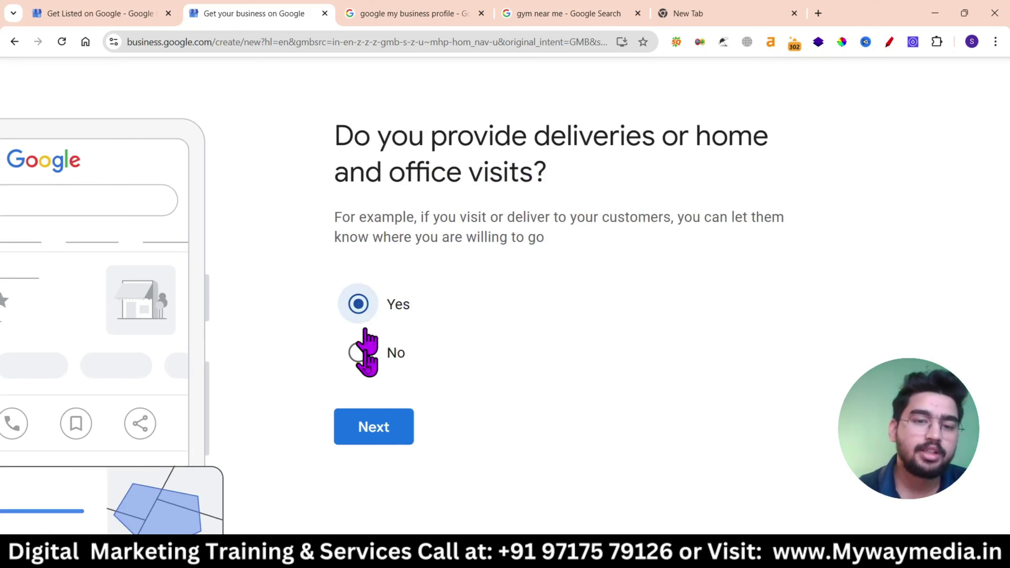
pyautogui.click(364, 431)
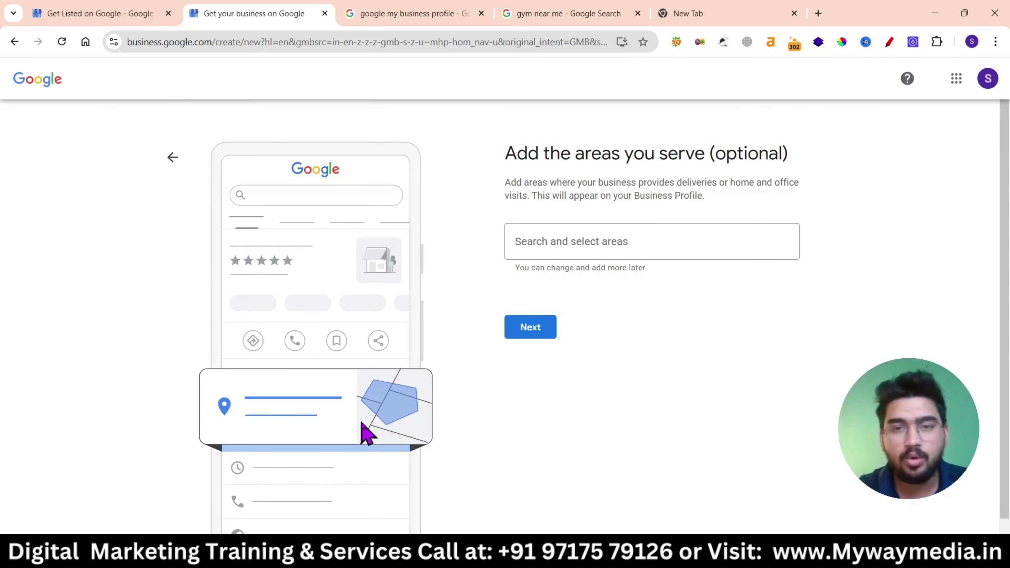
# - Add service areas such as Laxmi Nagar and Nirman Vihar, then continue
pyautogui.click(612, 245)
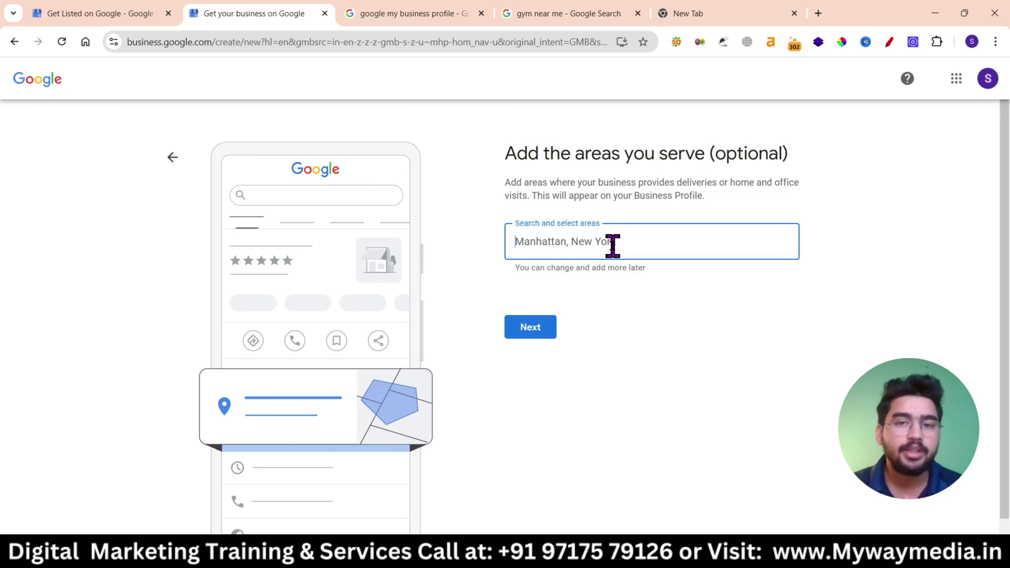
pyautogui.write('L')
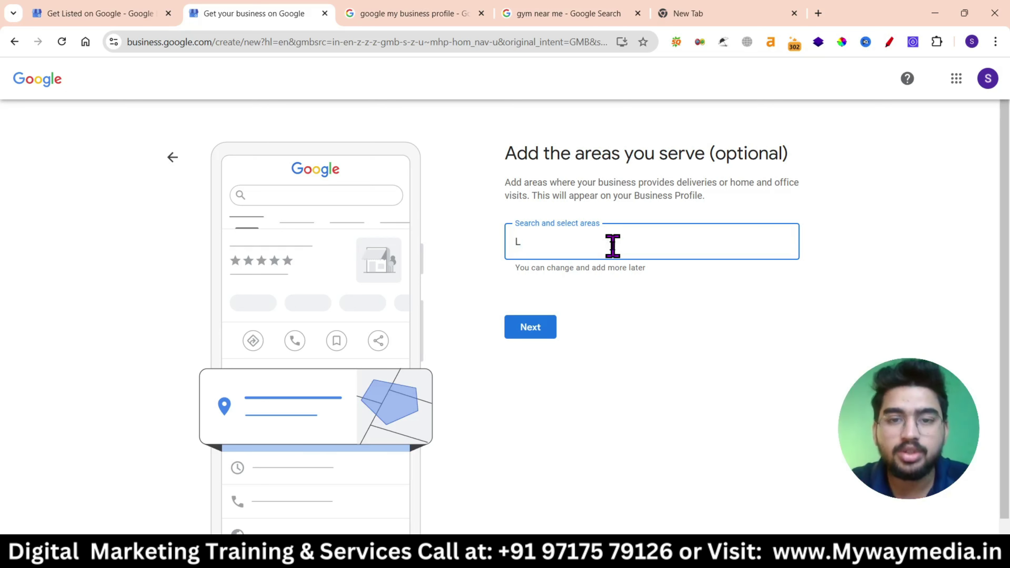
pyautogui.write('a')
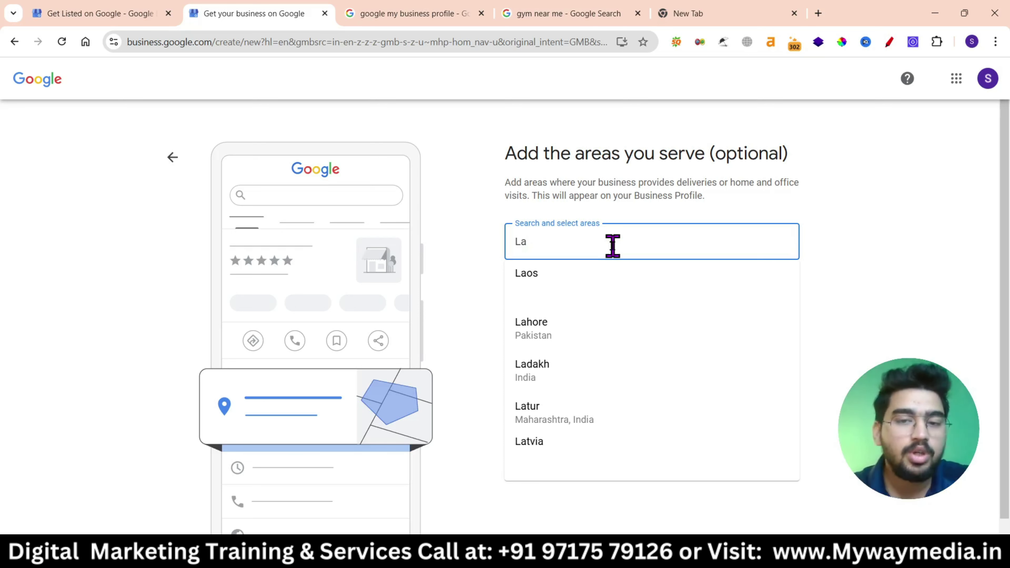
pyautogui.press('BackSpace')
pyautogui.press('BackSpace')
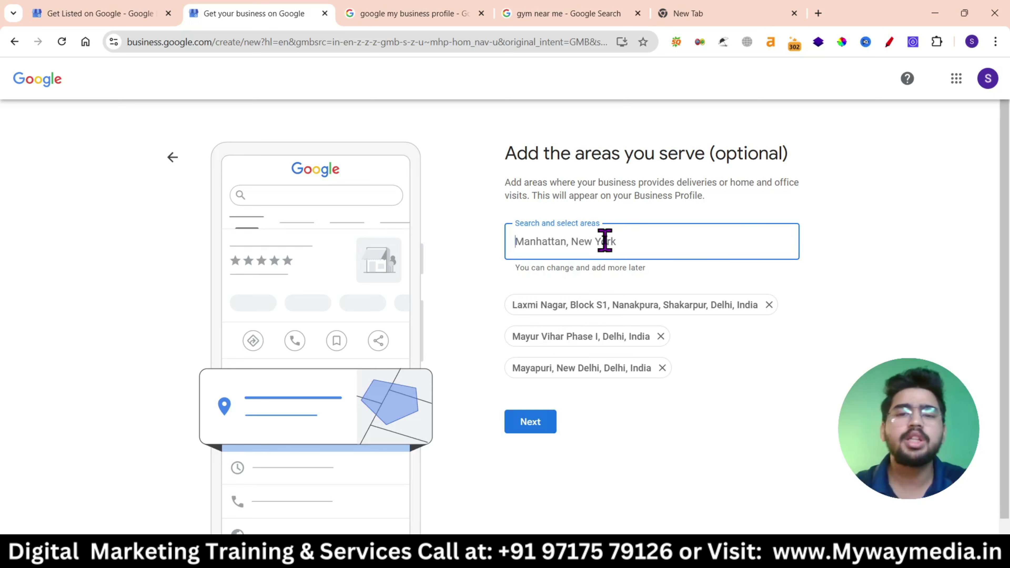
pyautogui.write('ni')
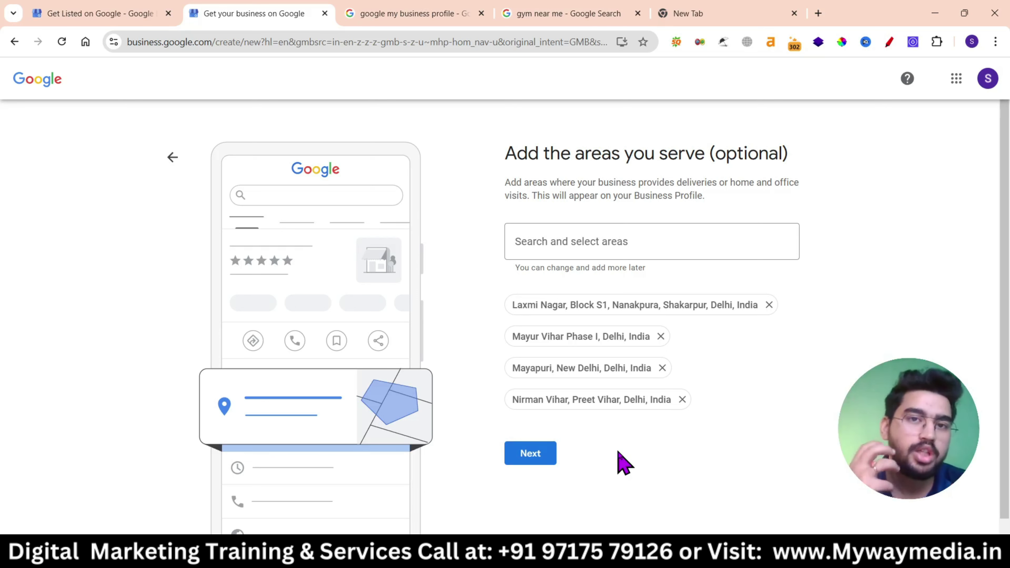
pyautogui.click(533, 460)
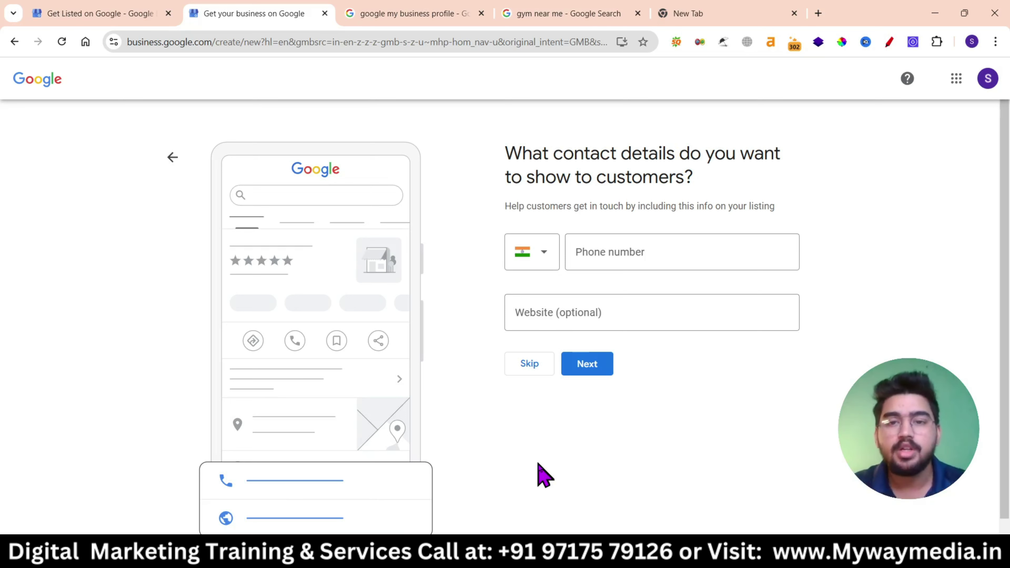
# - Enter the business phone number in the contact details form
pyautogui.click(630, 251)
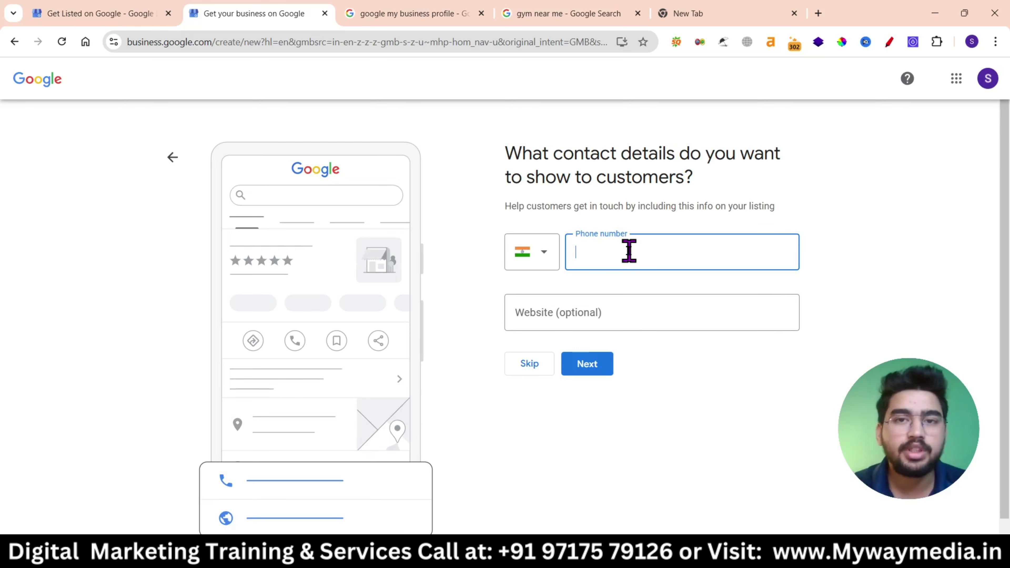
pyautogui.click(542, 12)
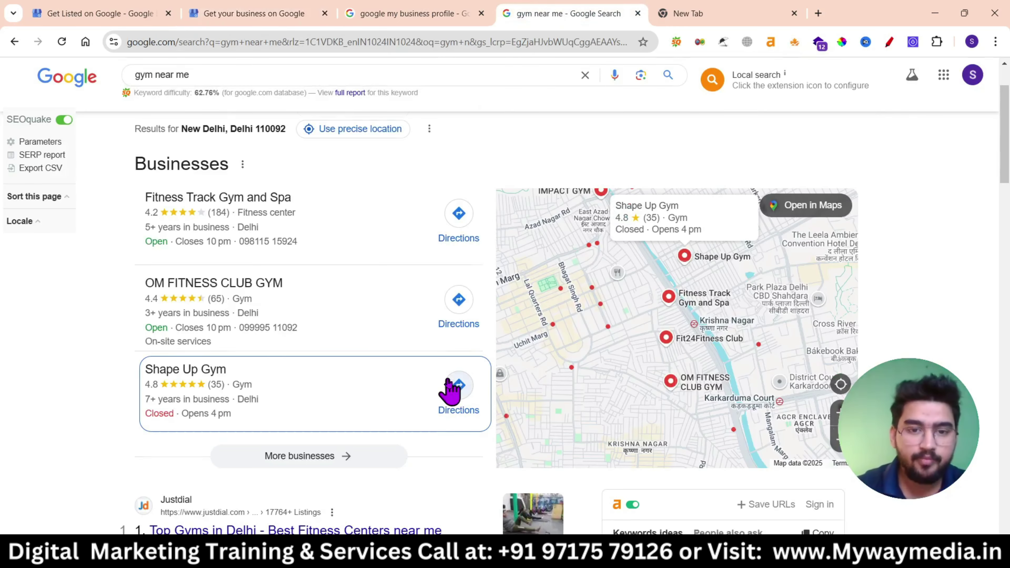
pyautogui.scroll(-1, 451, 392)
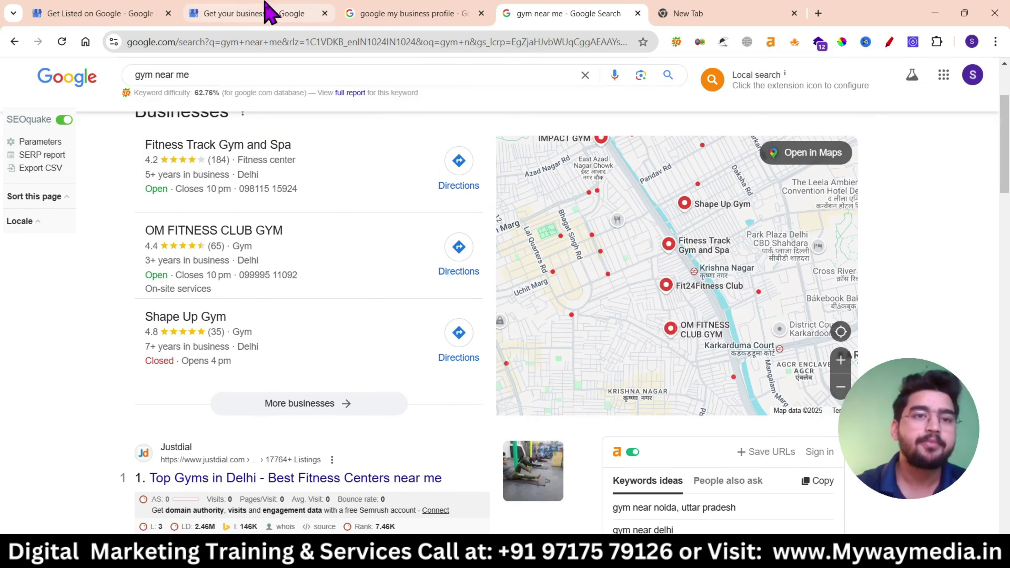
pyautogui.click(271, 13)
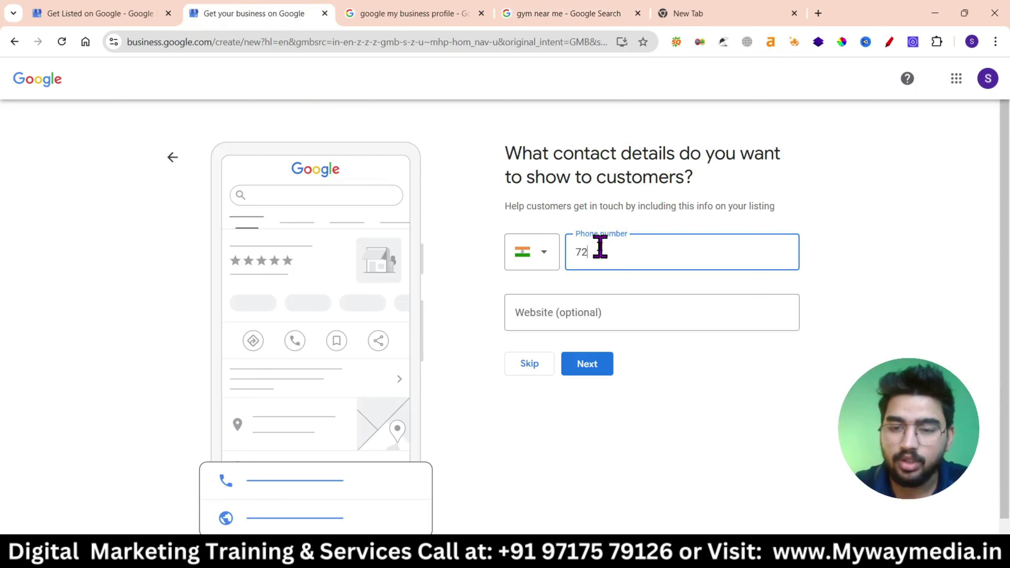
pyautogui.click(584, 335)
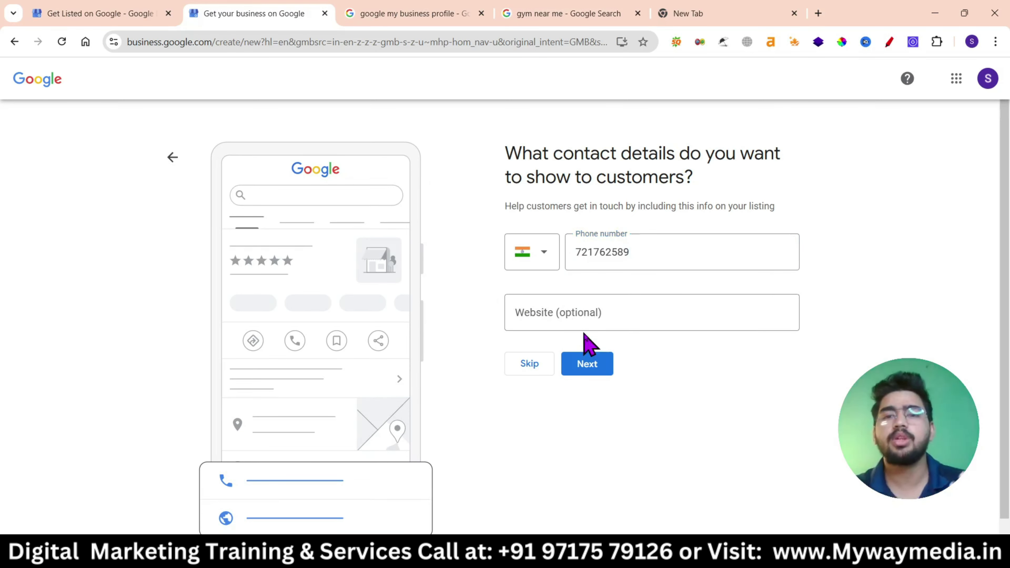
# - Leave the website blank, add the missing digit to the phone number, and continue
pyautogui.click(563, 320)
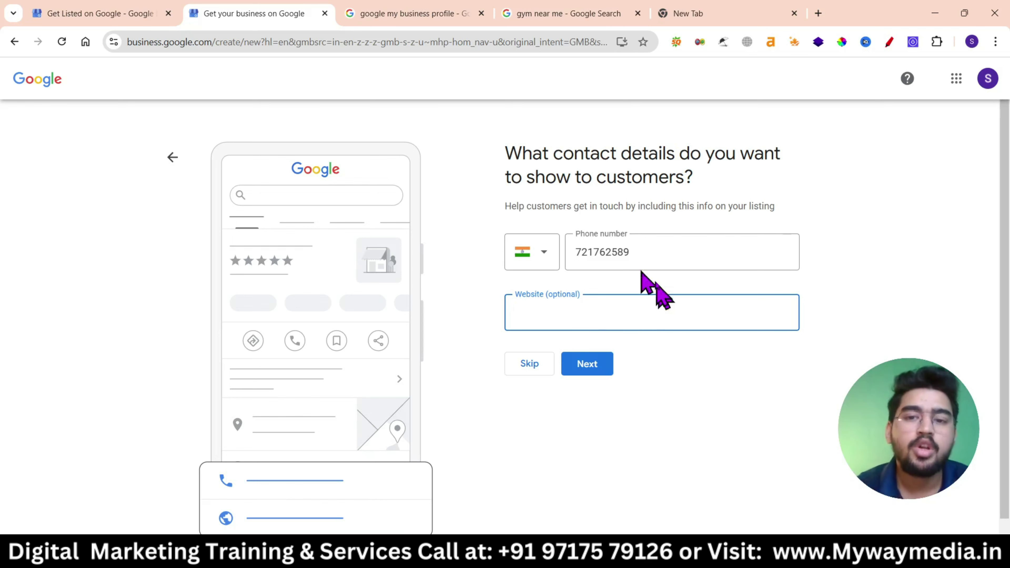
pyautogui.scroll(5, 636, 258)
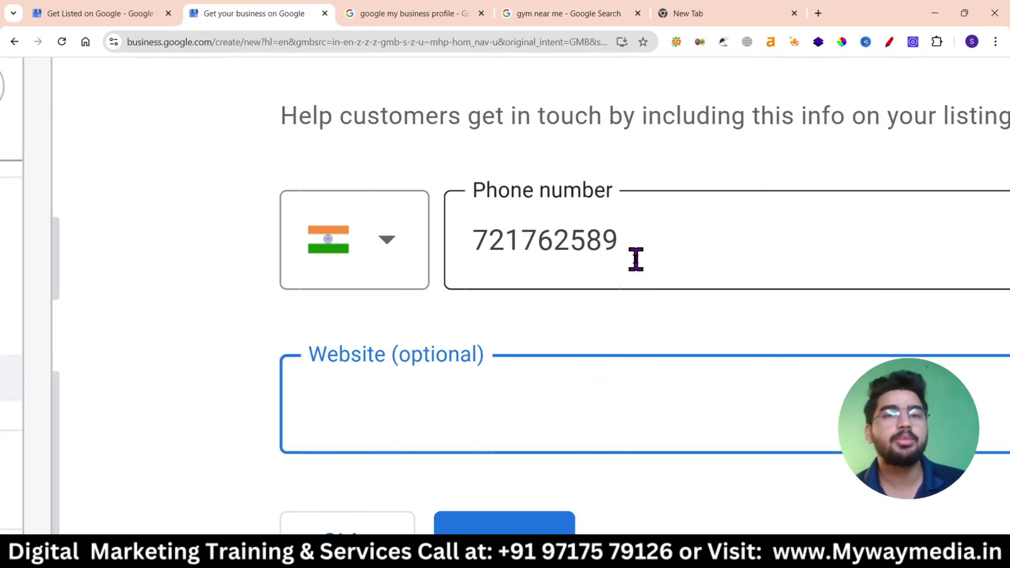
pyautogui.scroll(-5, 636, 258)
pyautogui.click(597, 385)
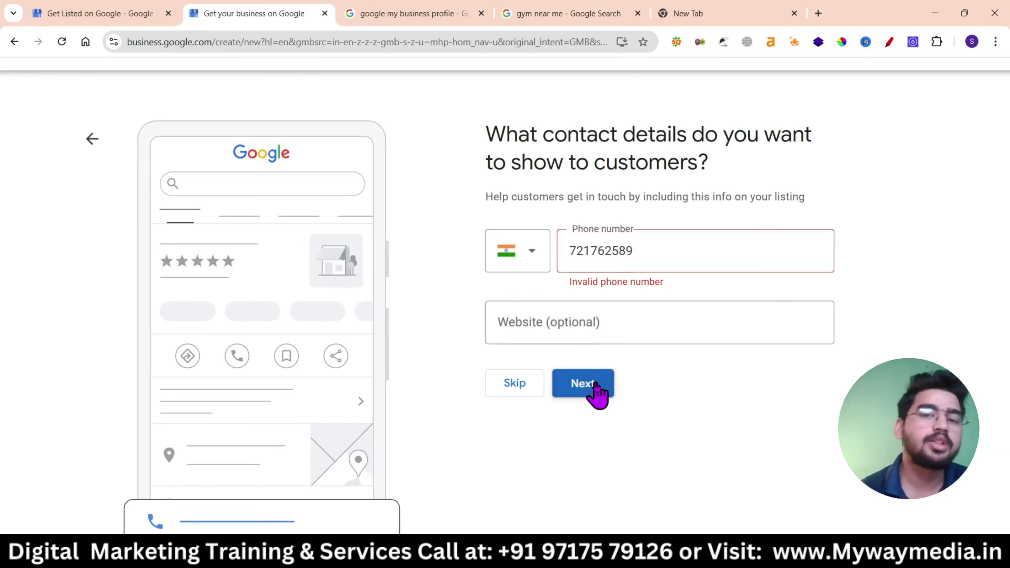
pyautogui.click(668, 259)
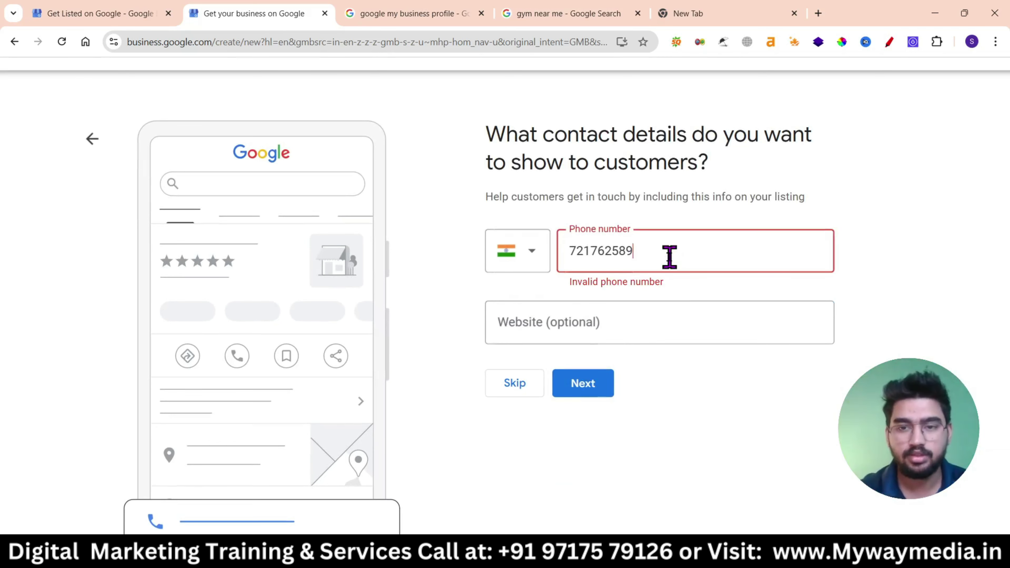
pyautogui.click(579, 385)
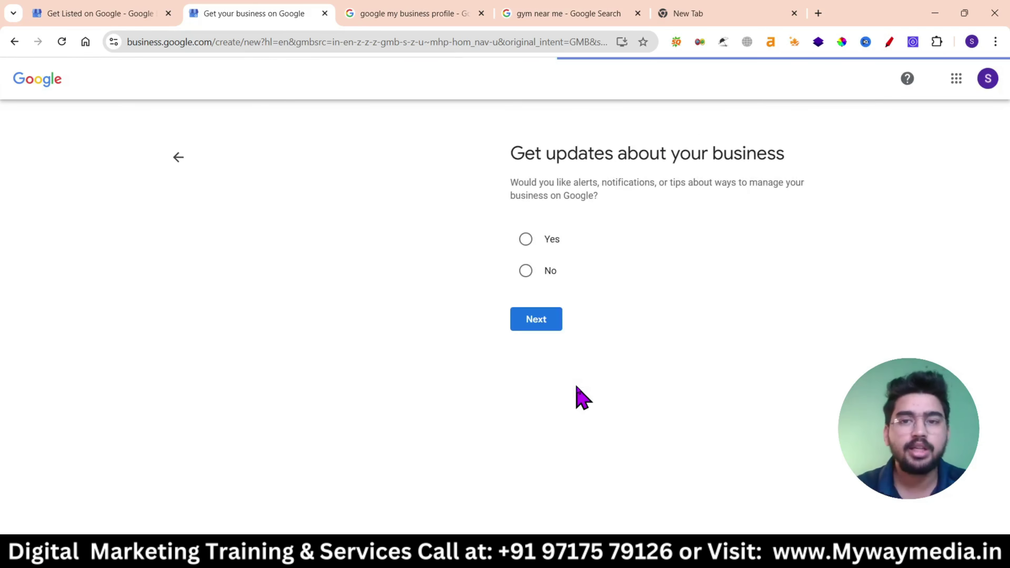
# - Choose Yes to receive business updates and tips, then proceed to verification
pyautogui.click(517, 245)
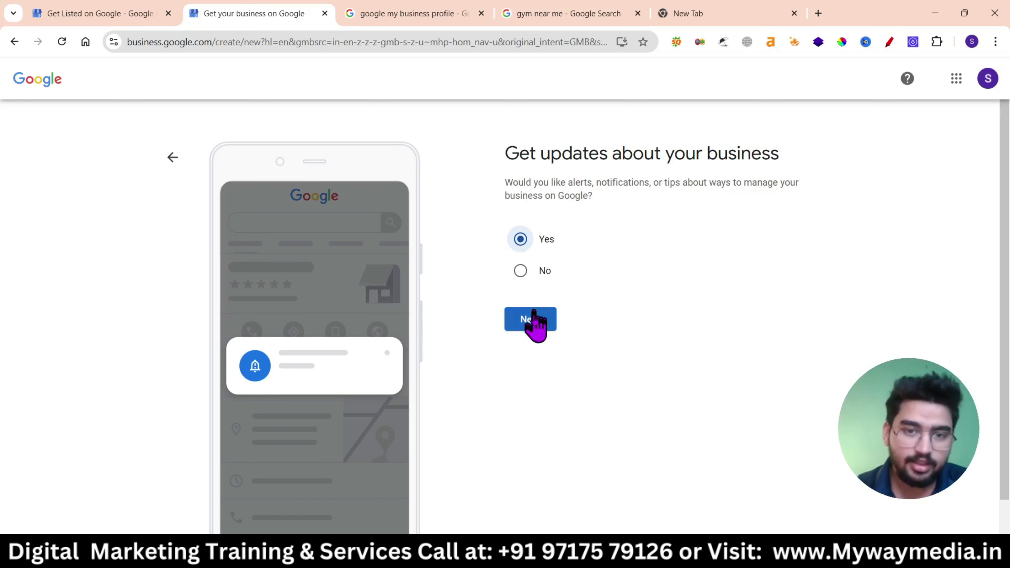
pyautogui.click(533, 323)
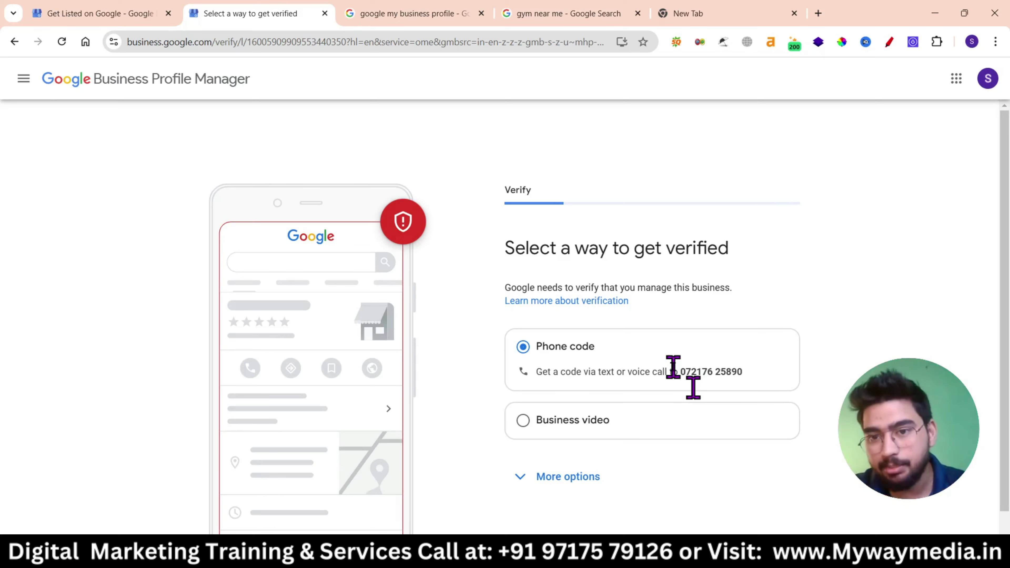
# - Select the Business video card as the verification method instead of Phone code
pyautogui.scroll(5, 674, 367)
pyautogui.scroll(-5, 676, 368)
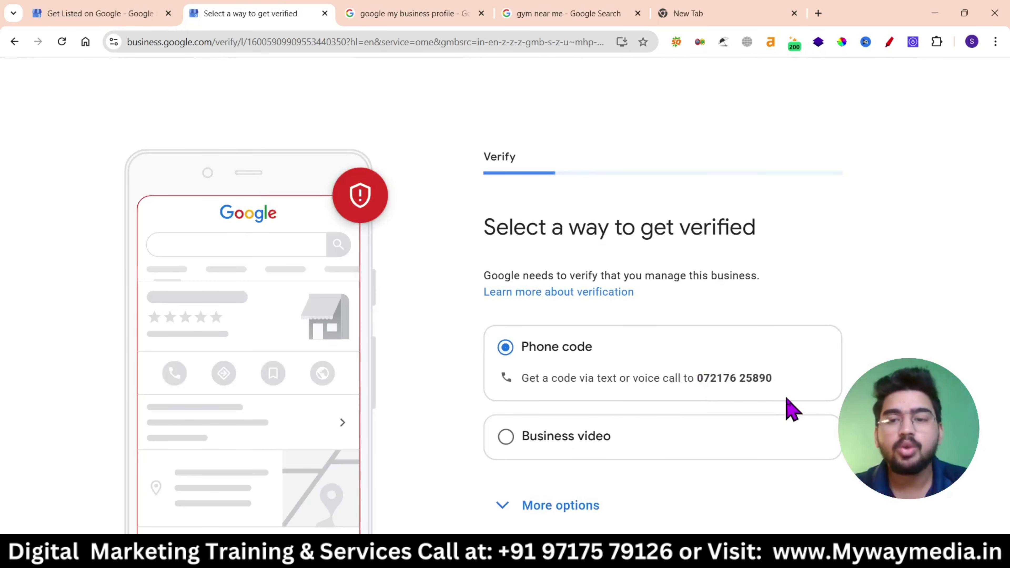
pyautogui.scroll(5, 790, 408)
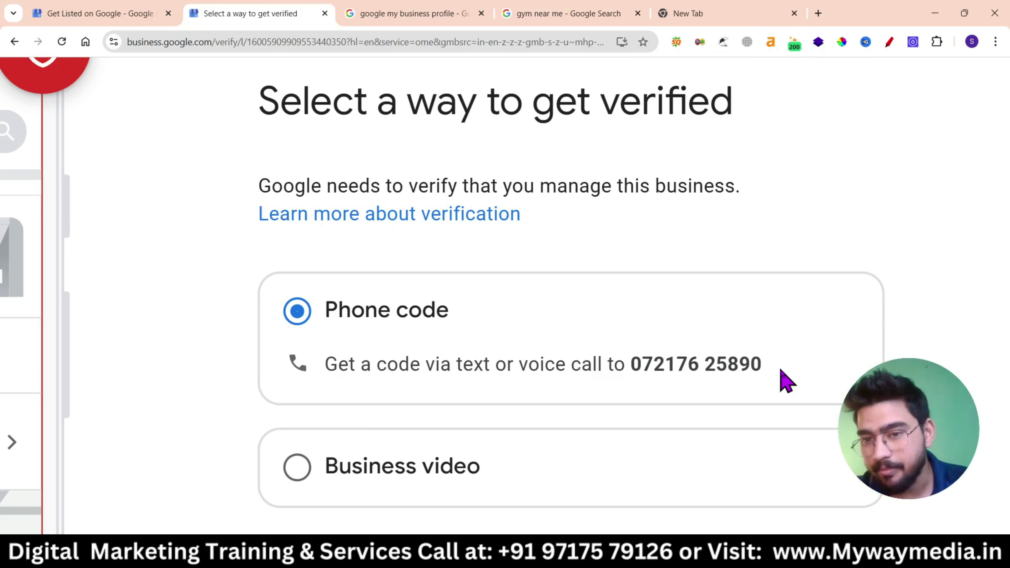
pyautogui.scroll(-3, 781, 374)
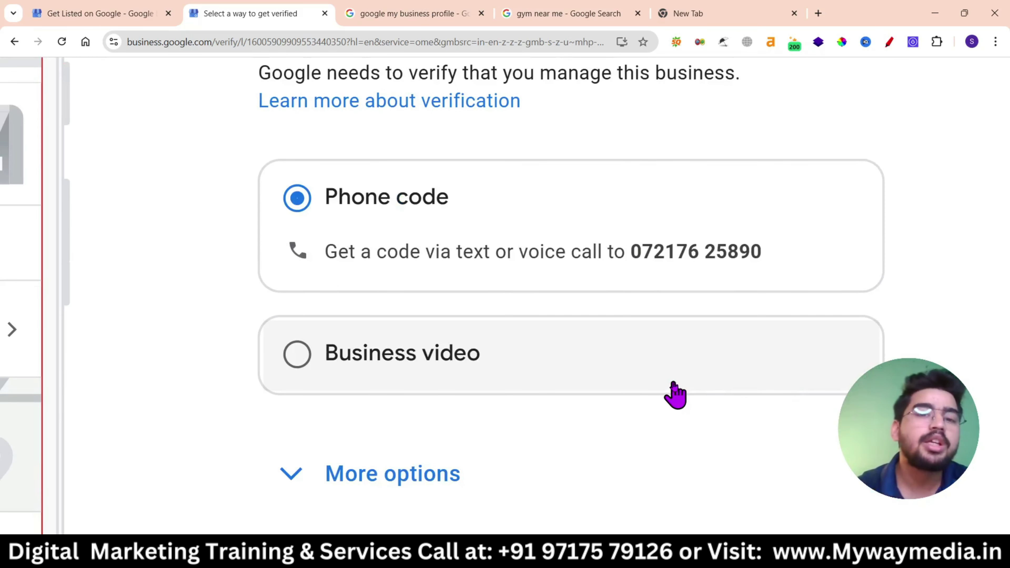
pyautogui.click(535, 344)
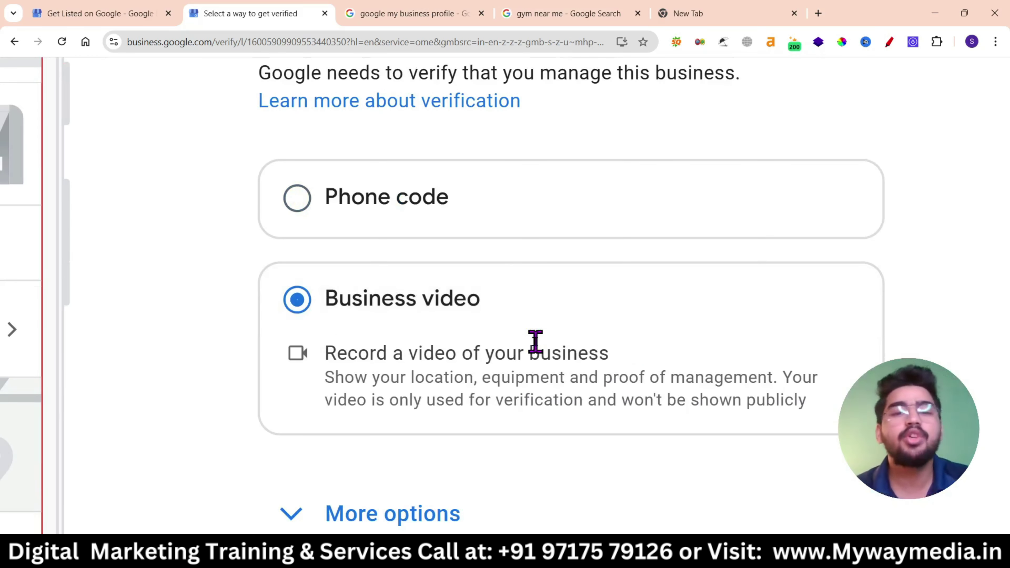
pyautogui.hotkey('ctrl', '+')
pyautogui.hotkey('ctrl', '+')
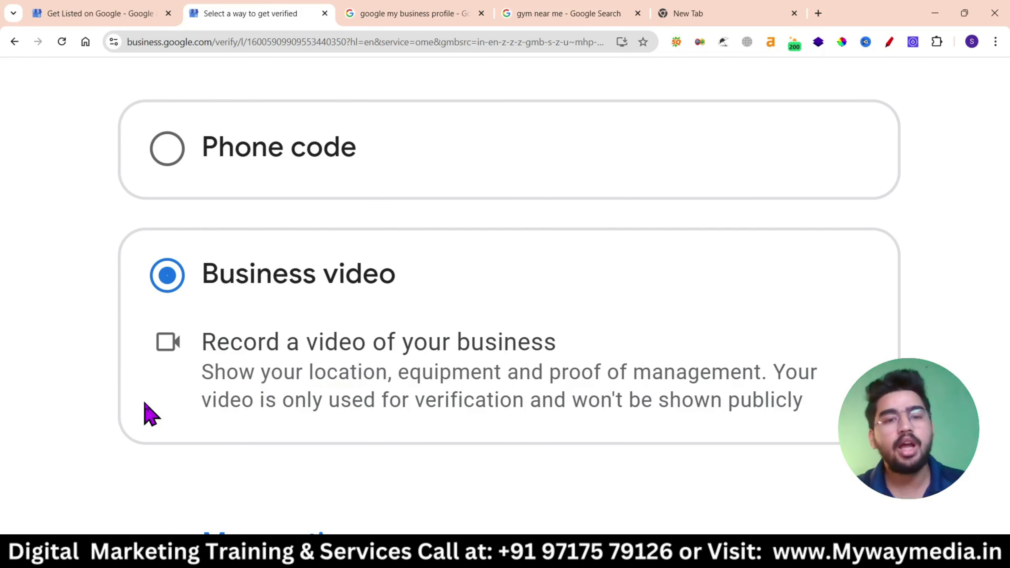
# - Highlight the video requirements: location, equipment, proof of management, and that it isn't shown publicly
pyautogui.moveTo(205, 354); pyautogui.dragTo(394, 374)
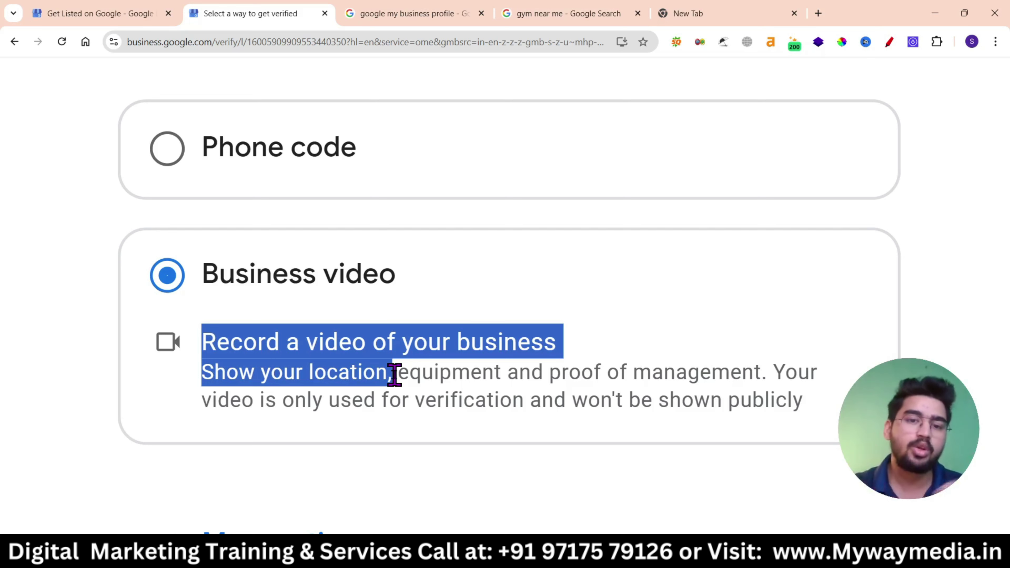
pyautogui.click(433, 389)
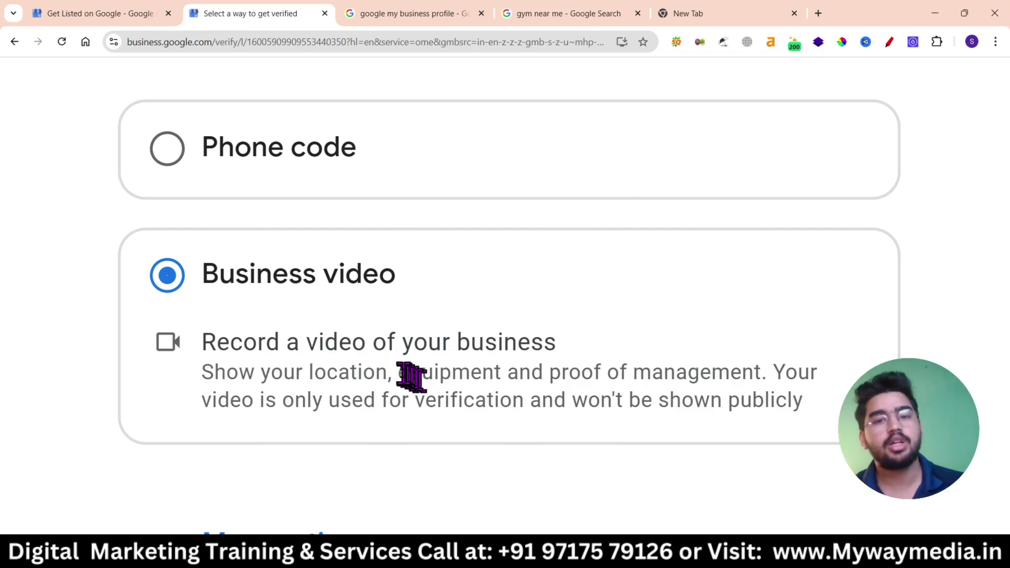
pyautogui.moveTo(399, 374); pyautogui.dragTo(509, 374)
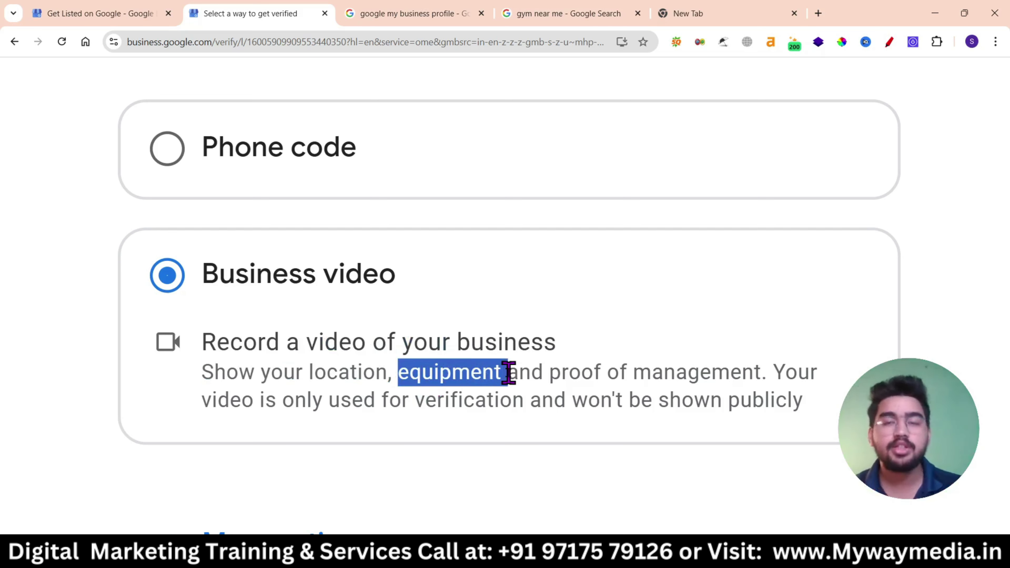
pyautogui.click(546, 374)
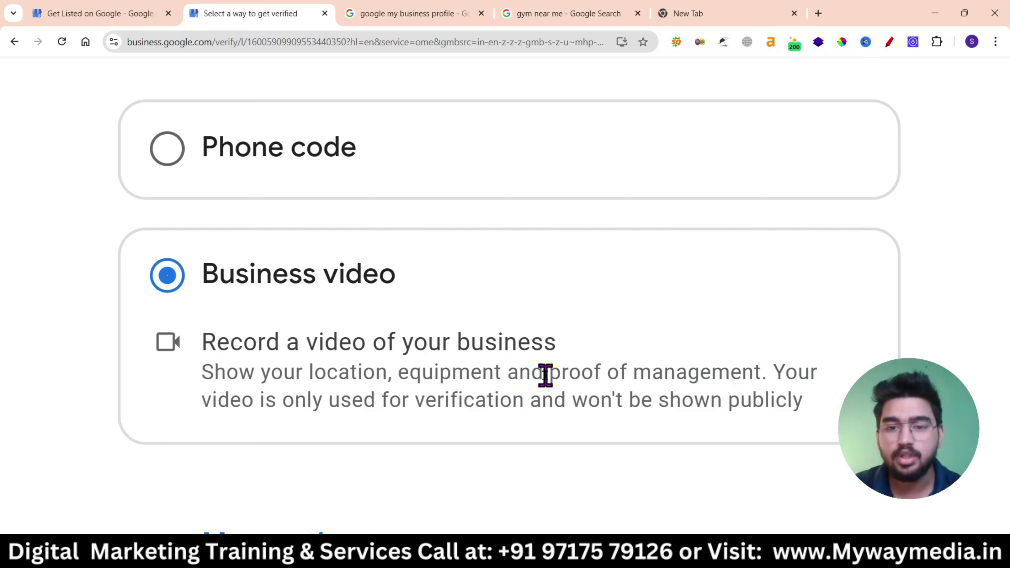
pyautogui.moveTo(544, 375); pyautogui.dragTo(751, 376)
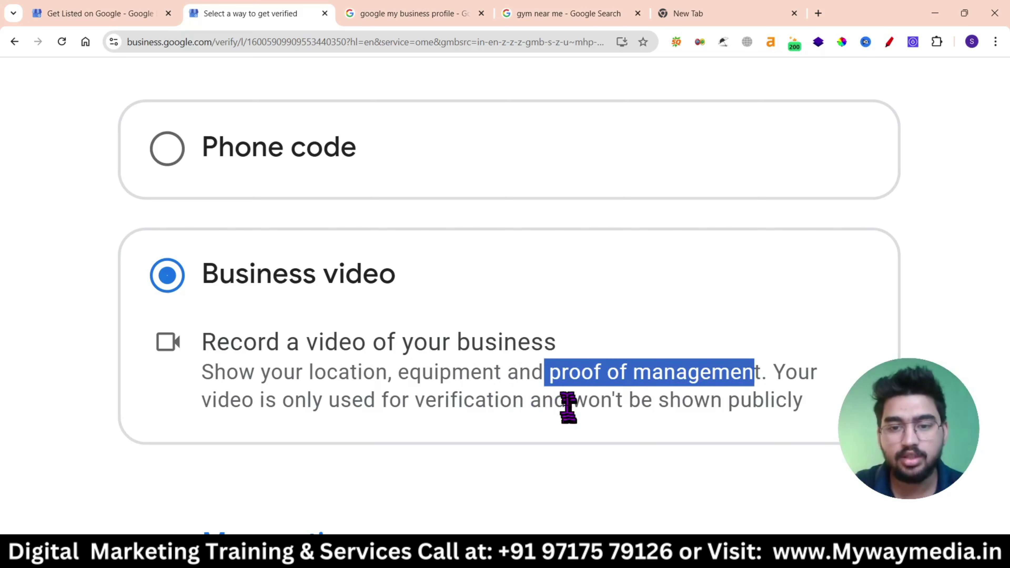
pyautogui.moveTo(567, 400); pyautogui.dragTo(802, 401)
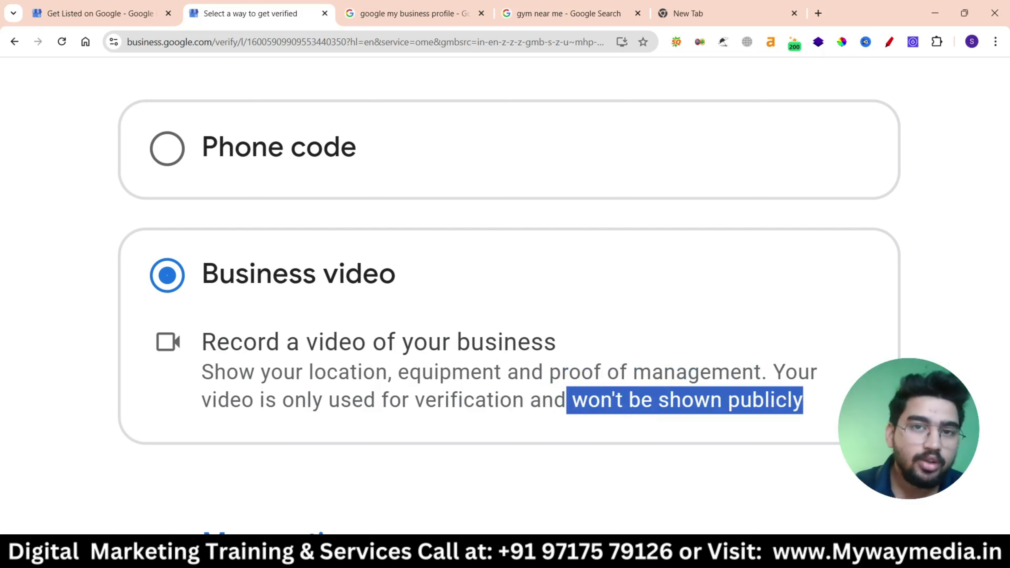
pyautogui.click(804, 402)
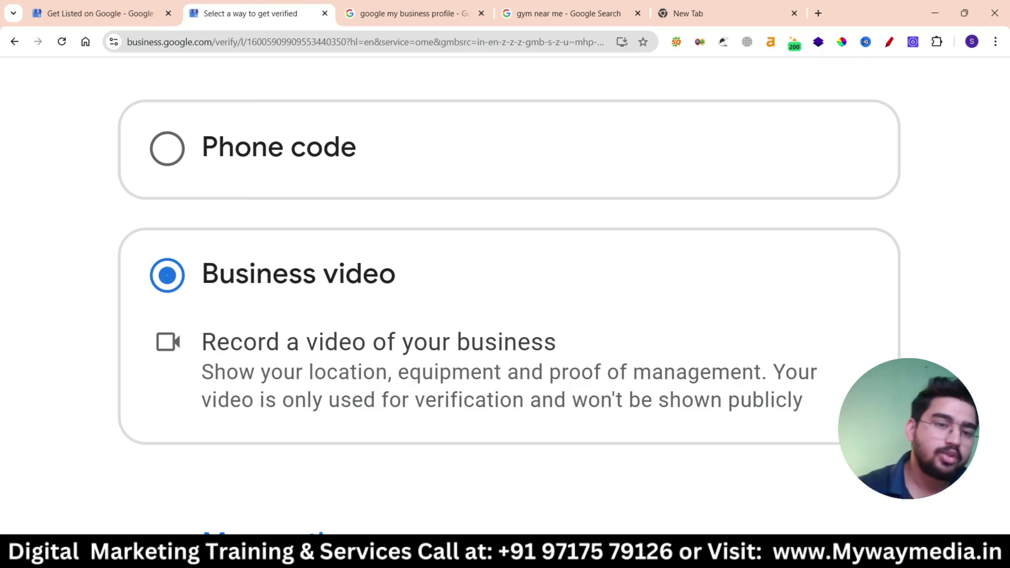
# - Choose Verify Later under More options and confirm postponing verification
pyautogui.scroll(-5, 850, 410)
pyautogui.scroll(-1, 627, 370)
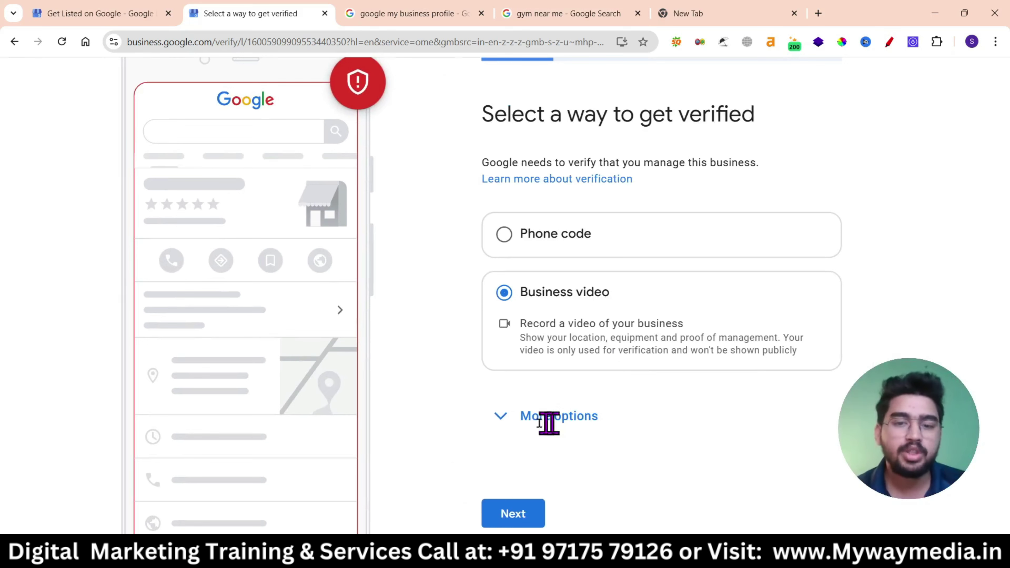
pyautogui.click(522, 418)
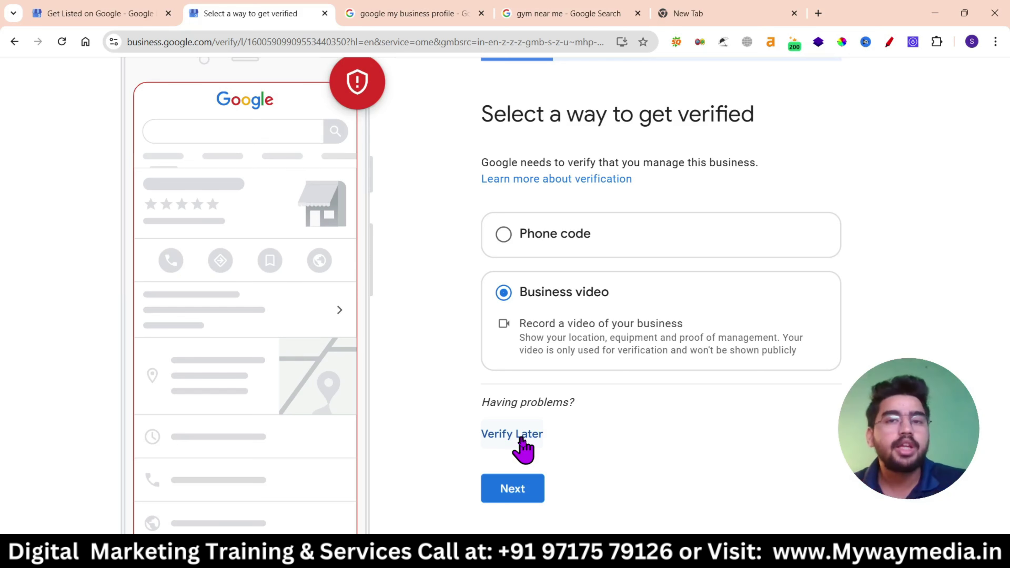
pyautogui.click(522, 439)
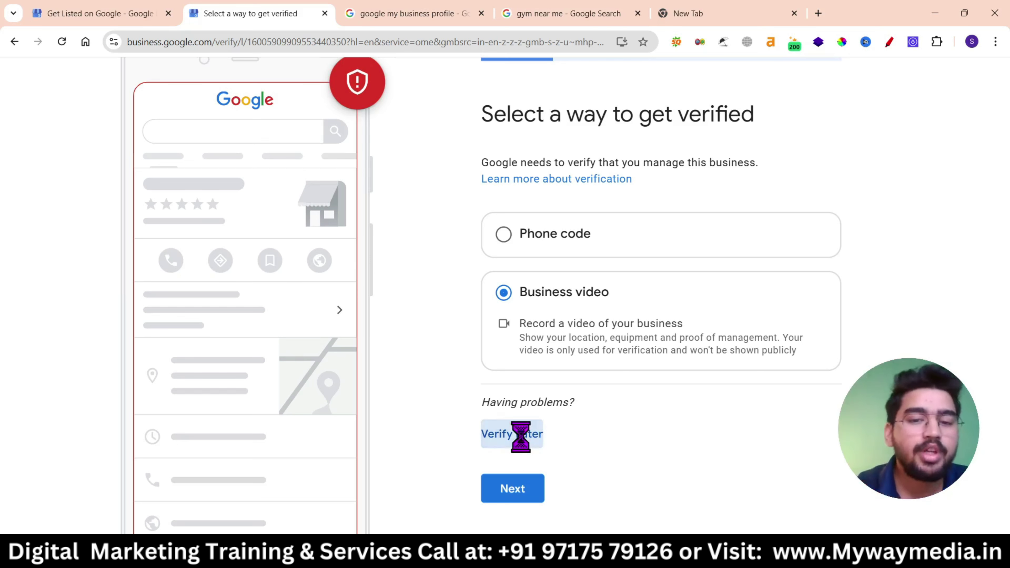
pyautogui.click(605, 353)
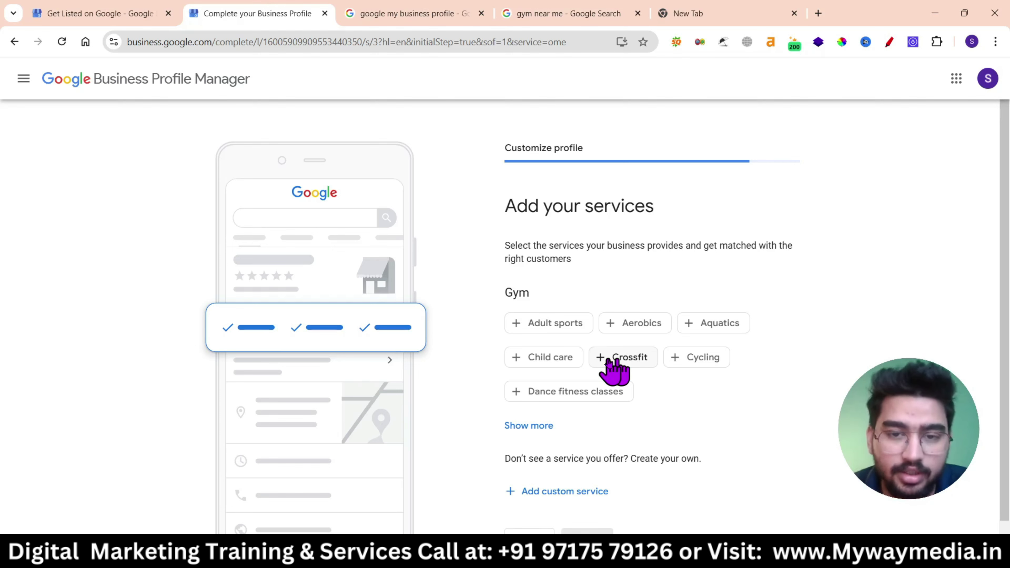
# - Add Cycling, Crossfit, Dance fitness classes, Aquatics and Aerobics as gym services
pyautogui.scroll(-1, 615, 372)
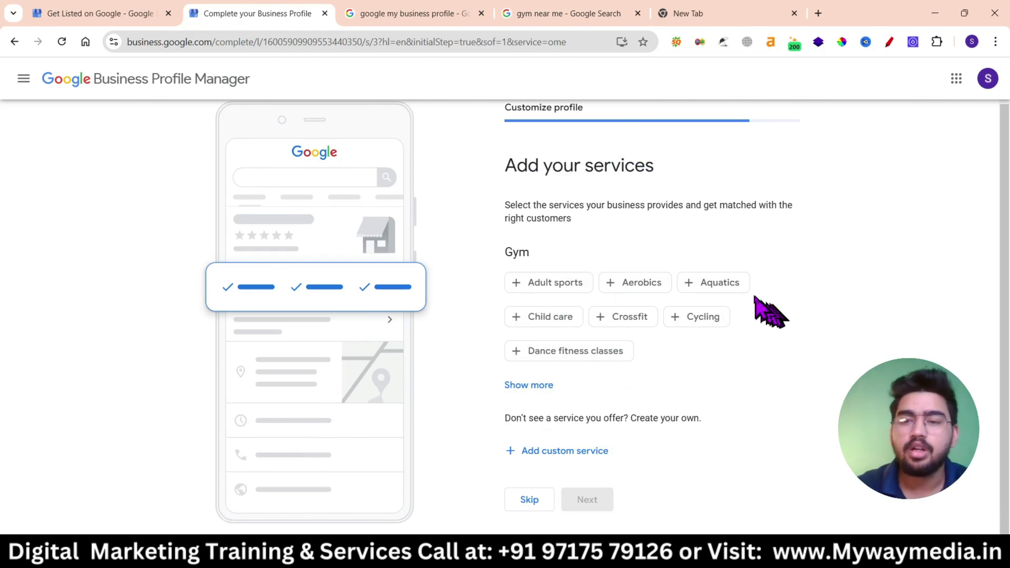
pyautogui.click(706, 319)
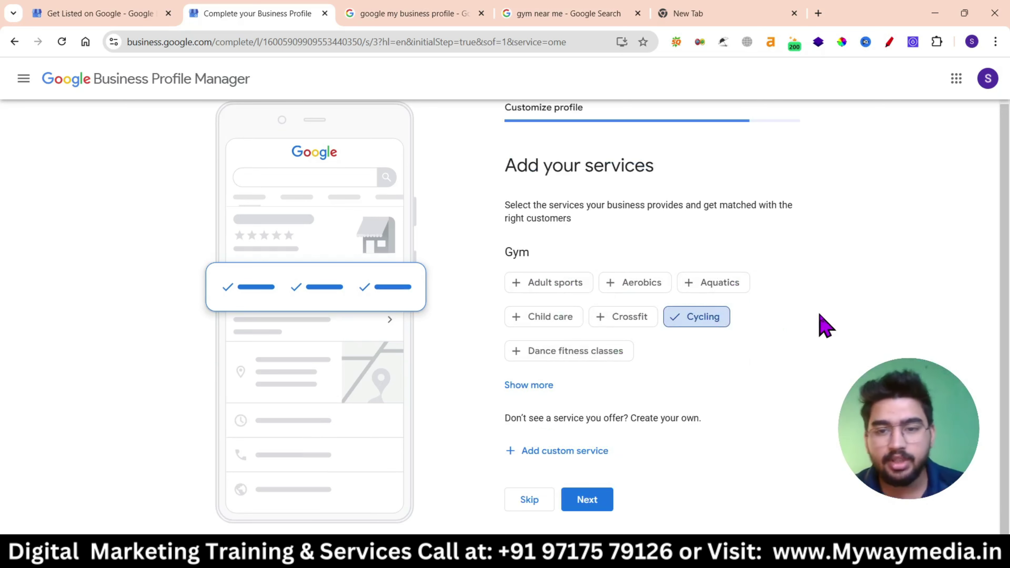
pyautogui.click(637, 318)
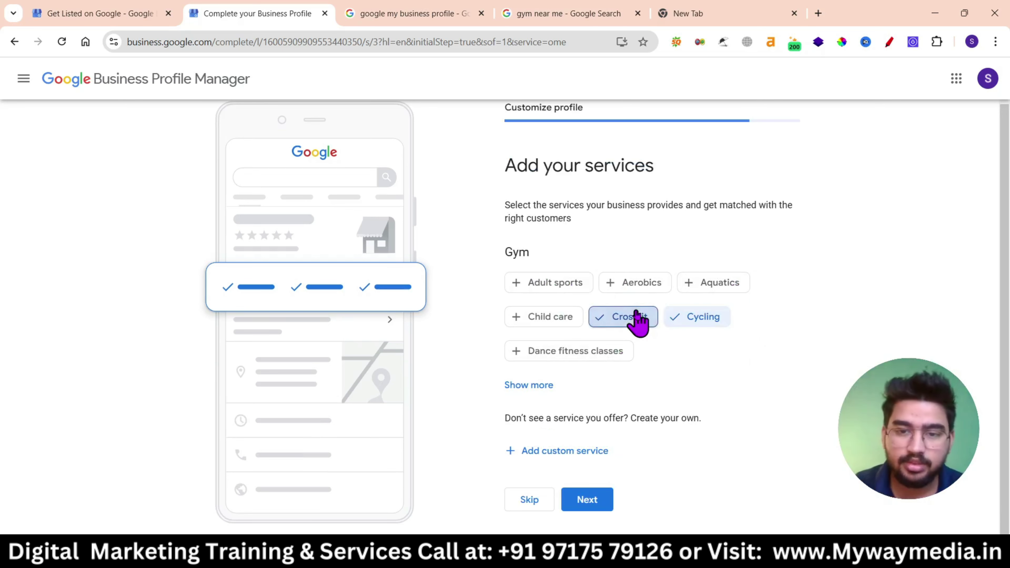
pyautogui.click(600, 358)
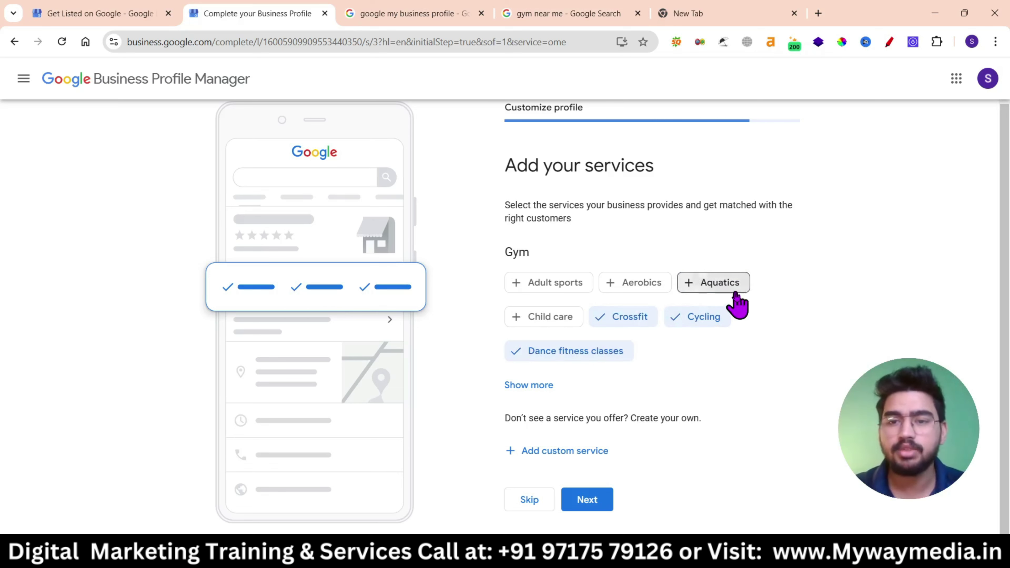
pyautogui.click(714, 285)
pyautogui.click(646, 287)
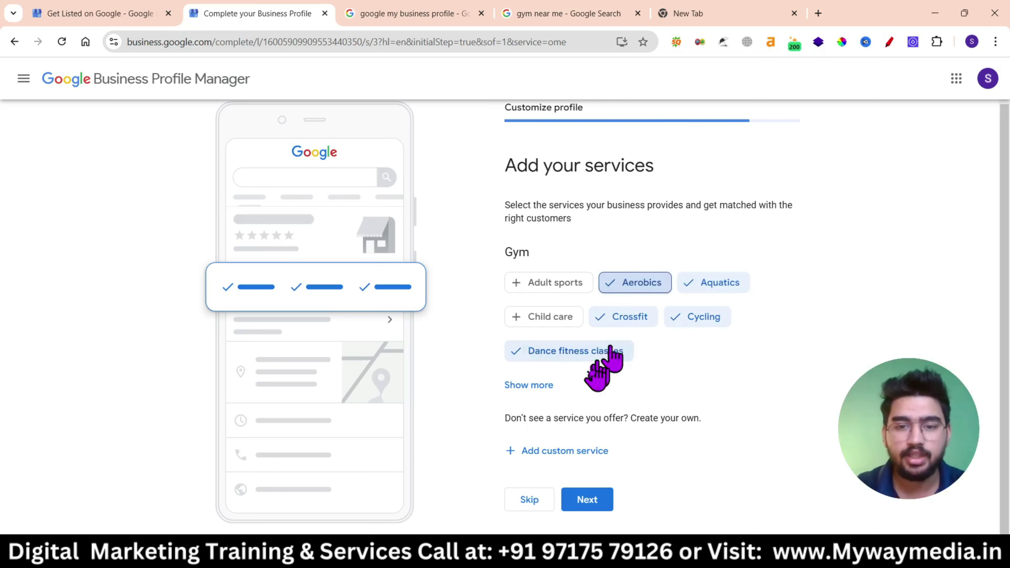
# - From the full list, add Yoga classes, Weight training, Private lessons, Personal training and Zumba, then continue
pyautogui.click(533, 386)
pyautogui.scroll(-2, 648, 380)
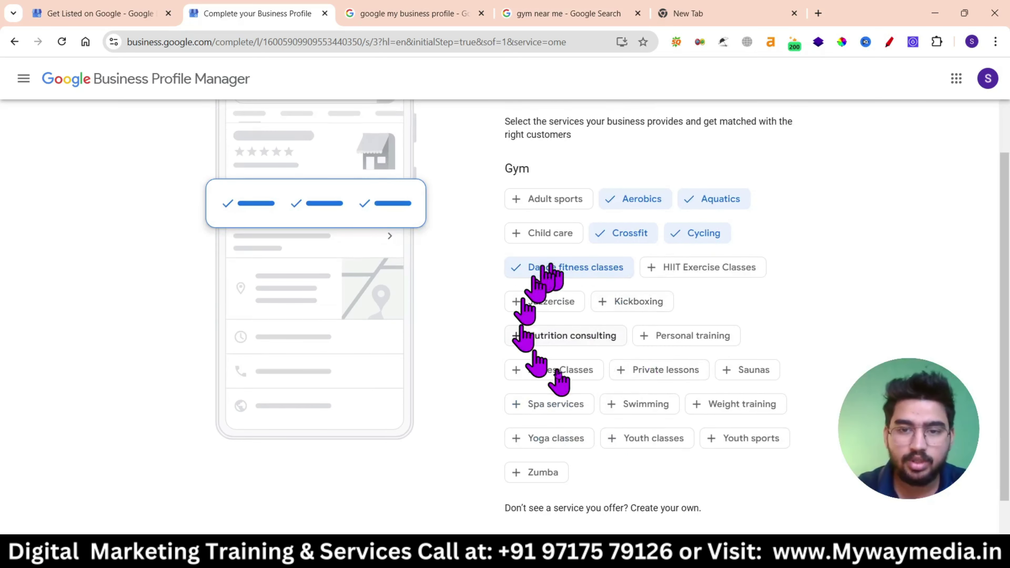
pyautogui.scroll(-1, 760, 342)
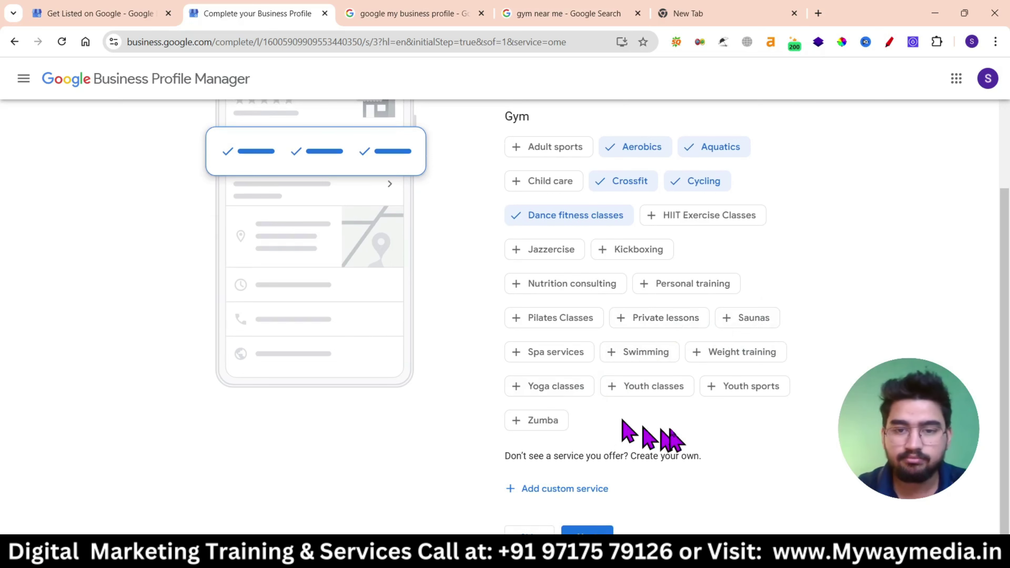
pyautogui.click(555, 388)
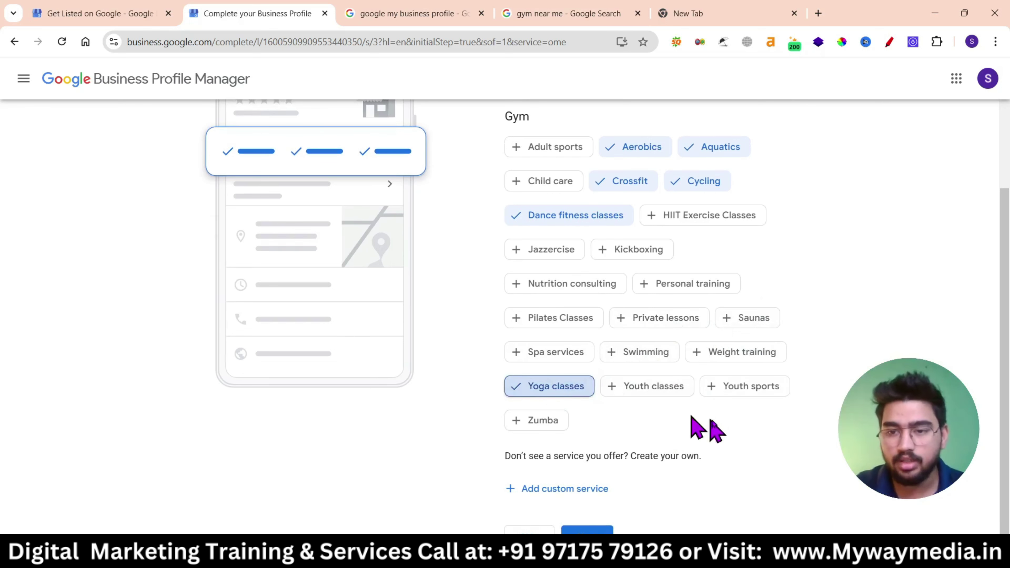
pyautogui.click(760, 357)
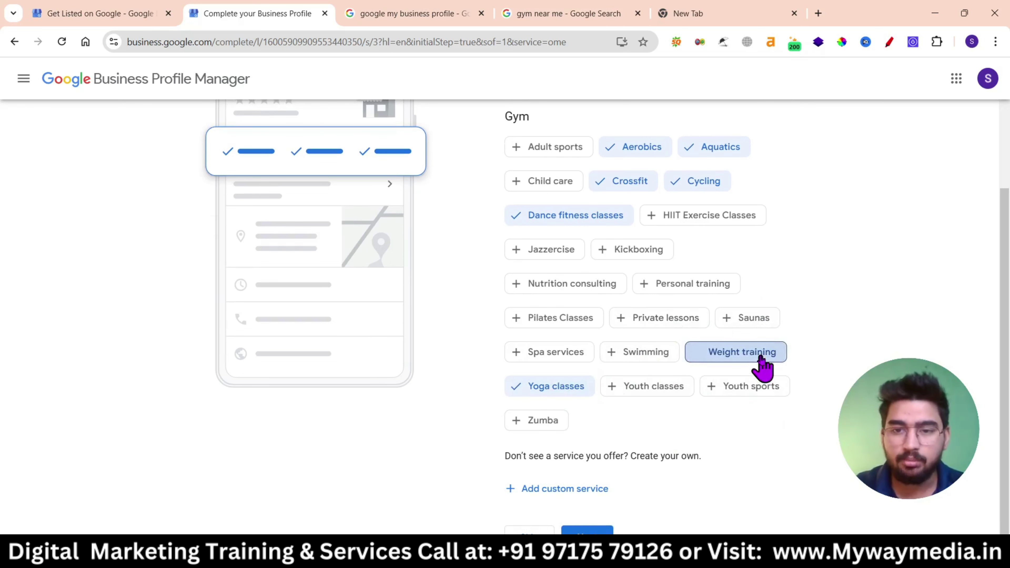
pyautogui.click(650, 317)
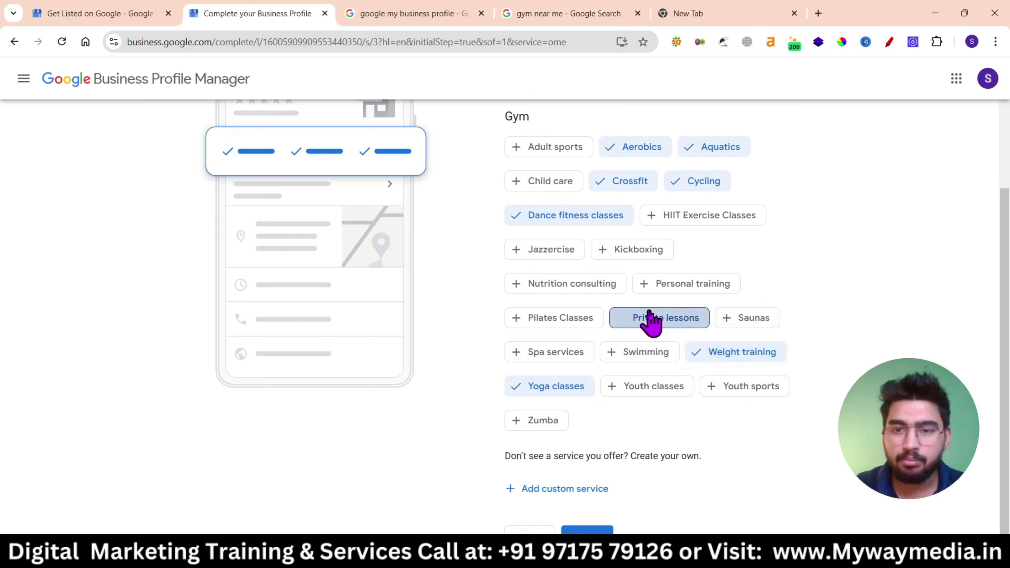
pyautogui.click(727, 290)
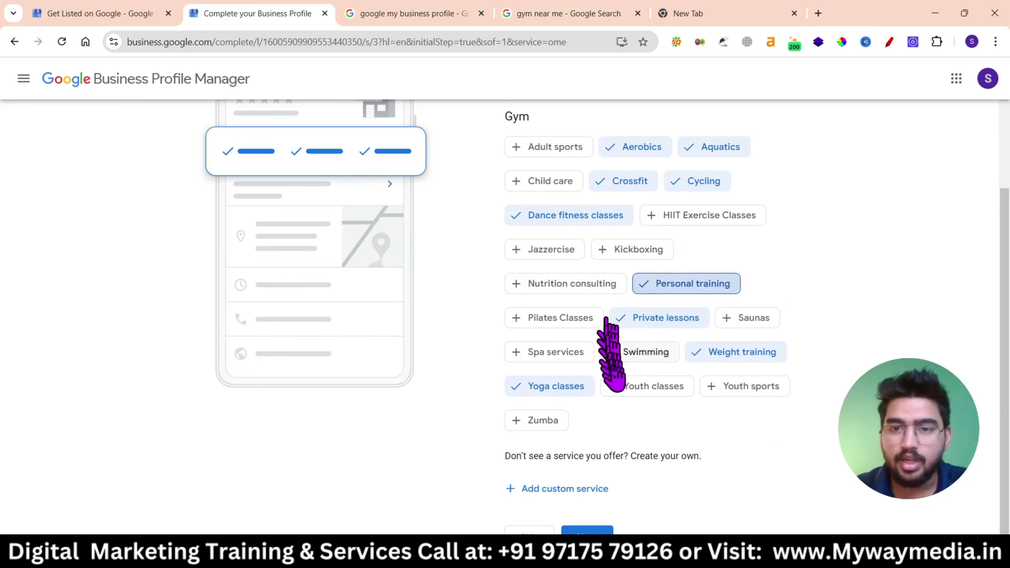
pyautogui.click(561, 430)
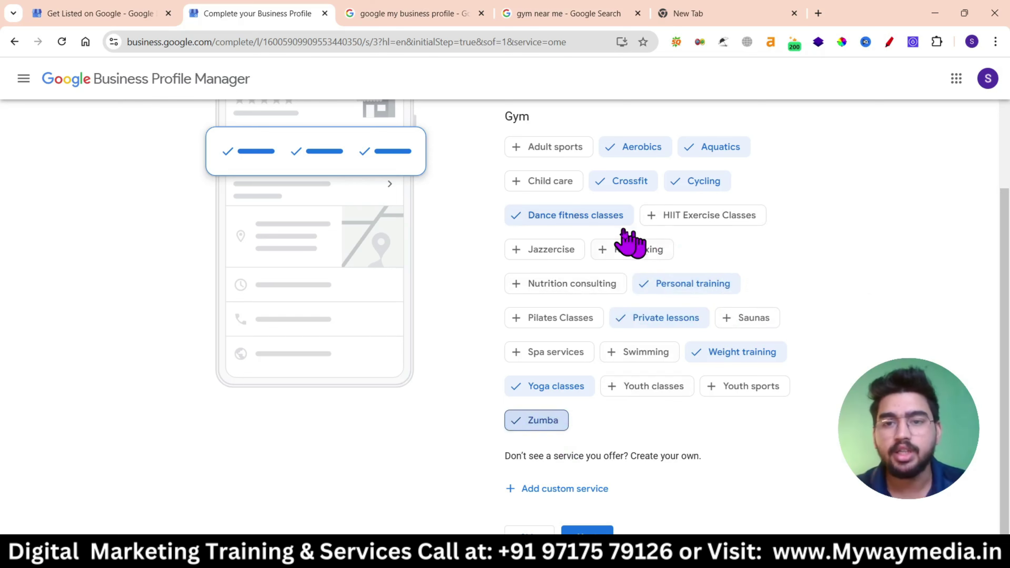
pyautogui.scroll(1, 626, 240)
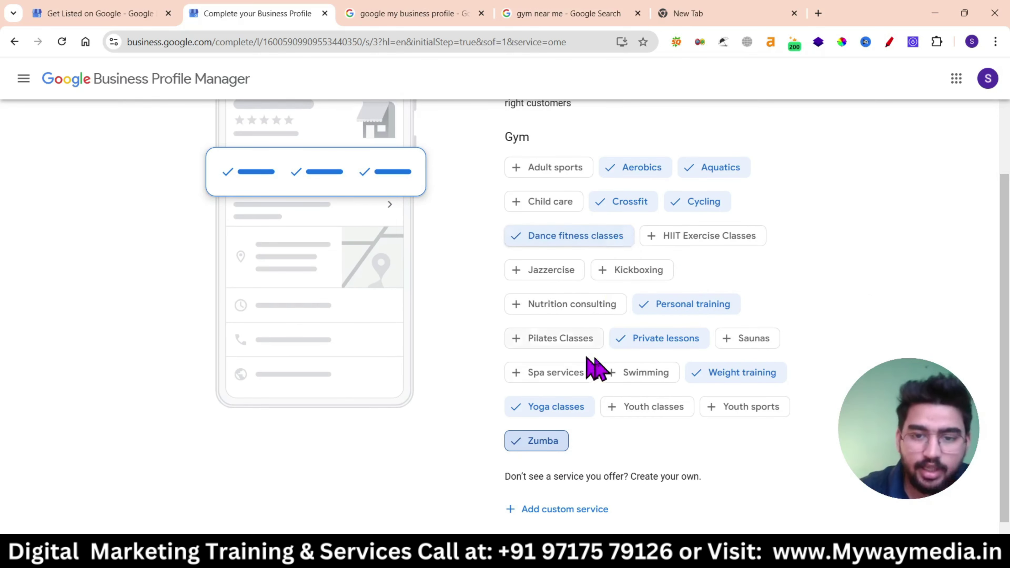
pyautogui.scroll(-2, 593, 368)
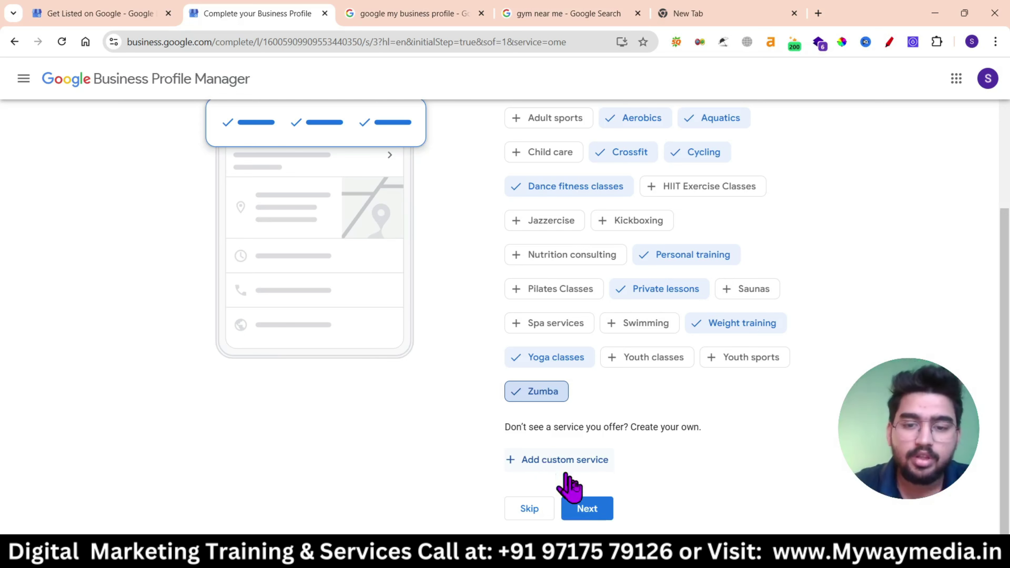
pyautogui.click(594, 516)
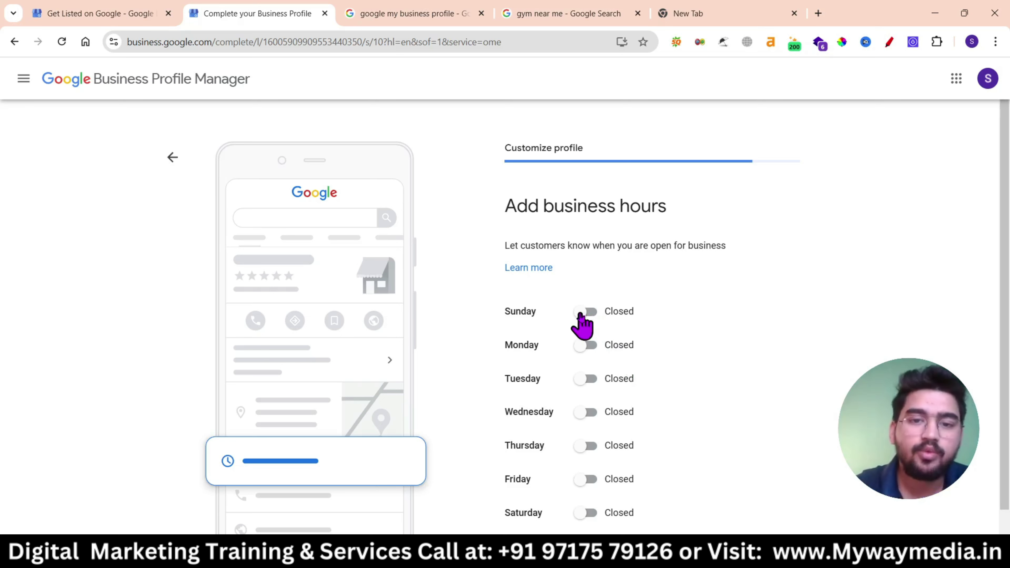
# - Mark Monday through Friday as open
pyautogui.click(583, 346)
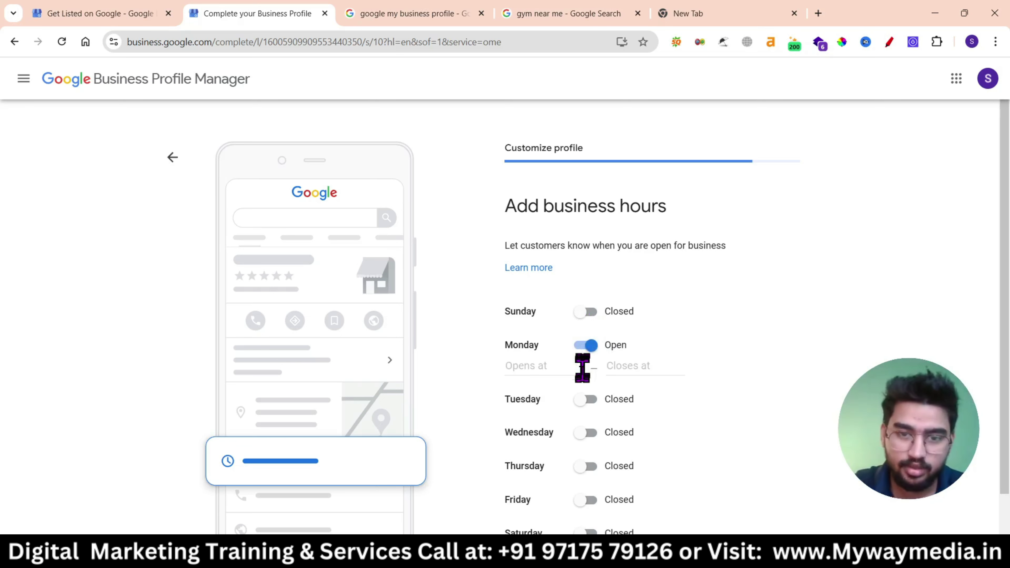
pyautogui.click(586, 399)
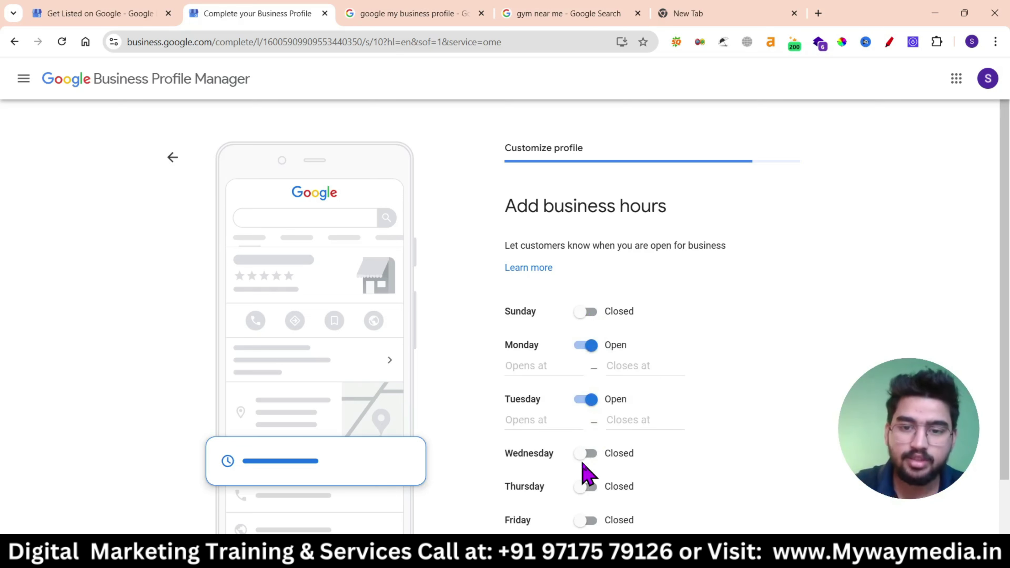
pyautogui.click(586, 454)
pyautogui.click(585, 507)
pyautogui.scroll(-2, 584, 478)
pyautogui.click(584, 468)
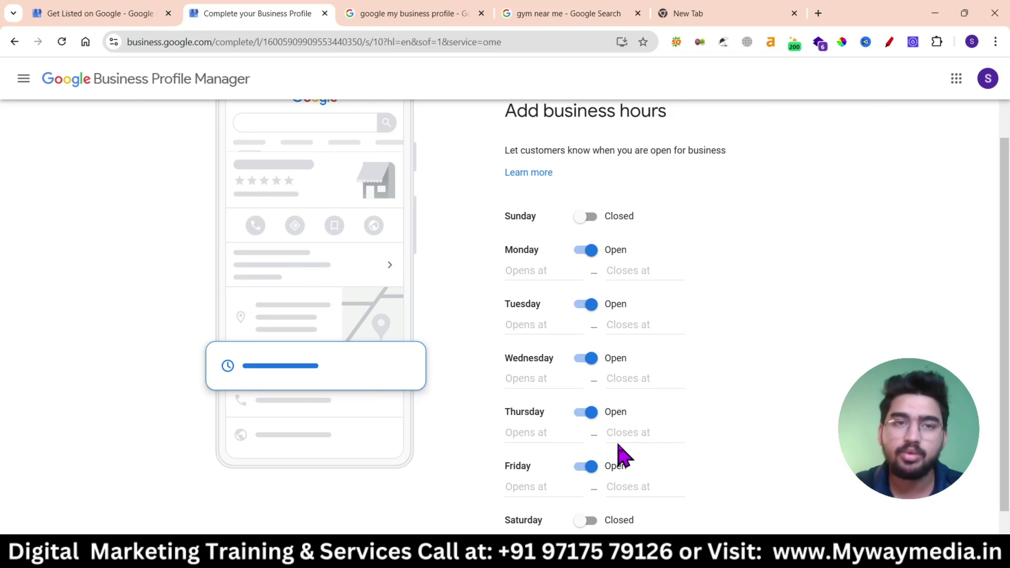
# - Set Monday's hours to 6:00 AM–10:00 PM
pyautogui.click(541, 271)
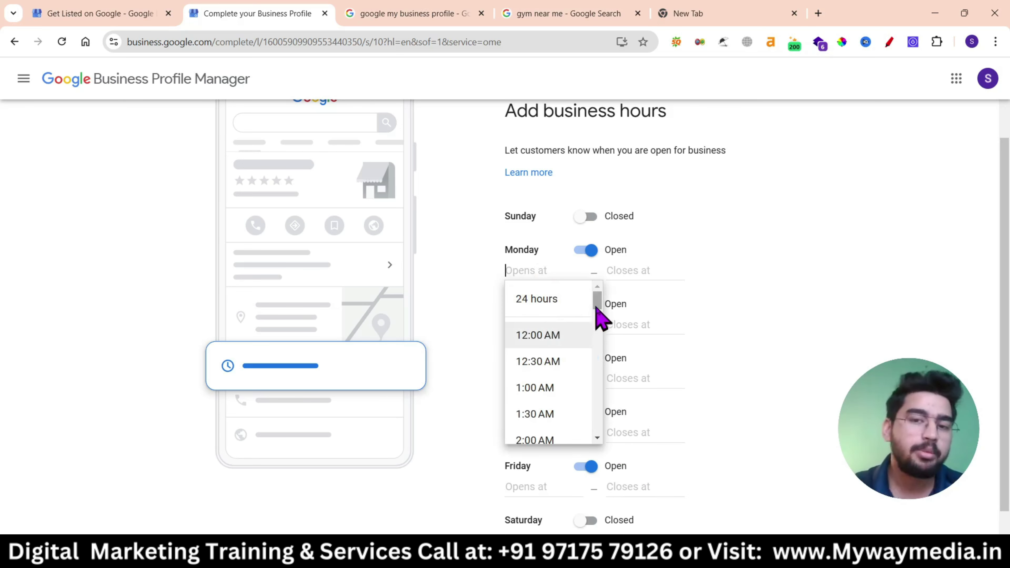
pyautogui.moveTo(598, 308); pyautogui.dragTo(598, 330)
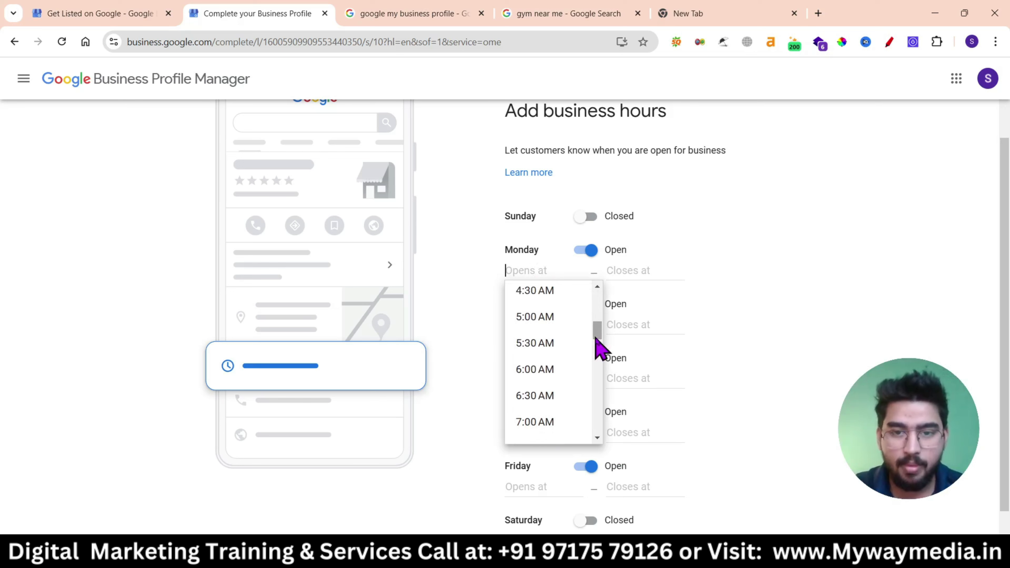
pyautogui.click(555, 370)
pyautogui.click(610, 275)
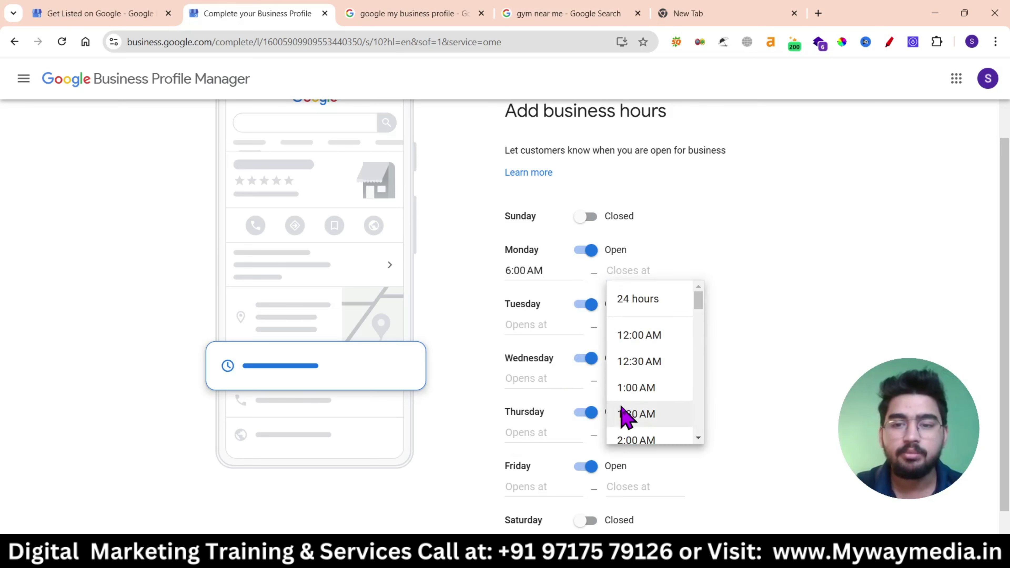
pyautogui.scroll(-15, 626, 418)
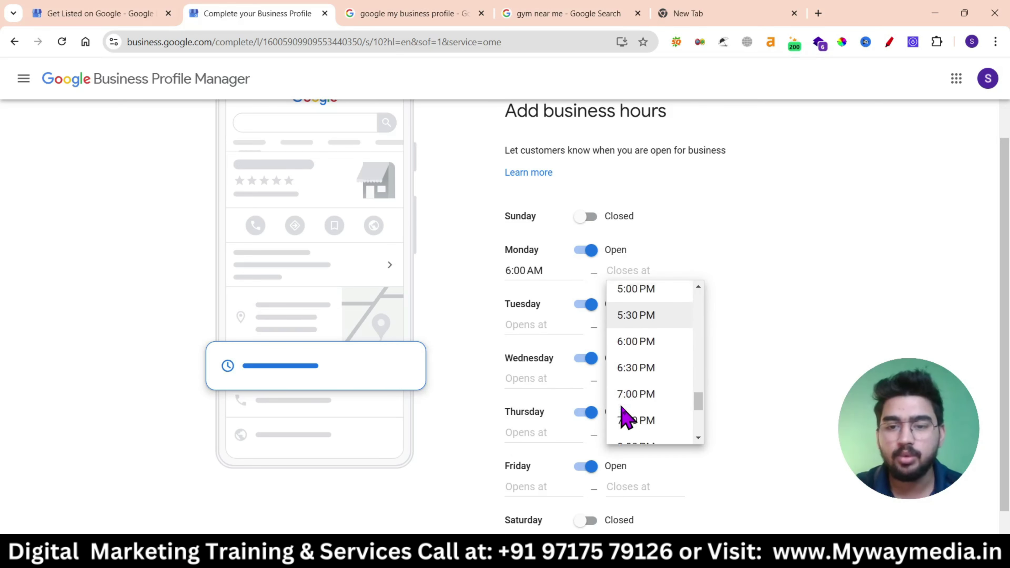
pyautogui.scroll(-4, 626, 418)
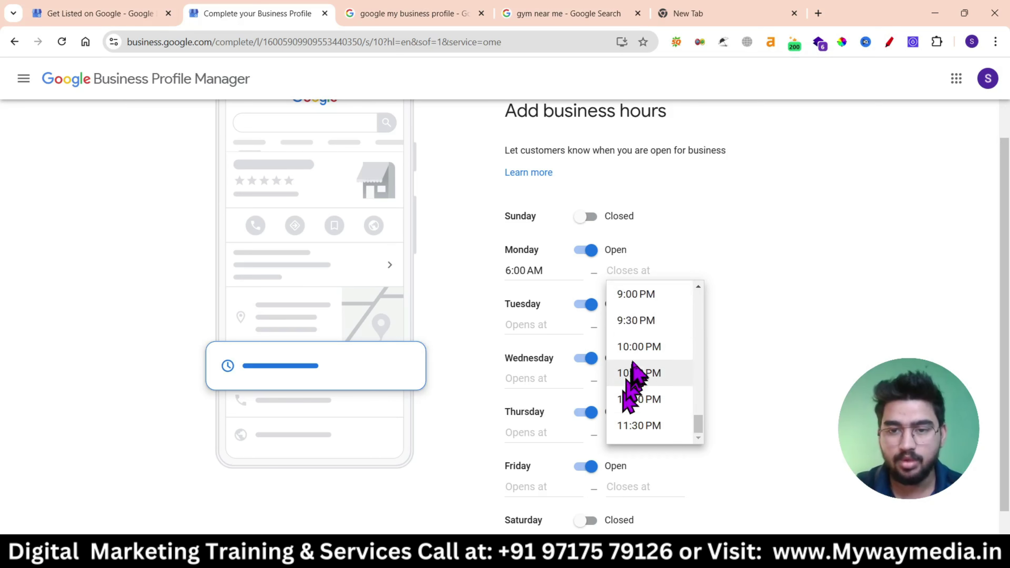
pyautogui.click(638, 348)
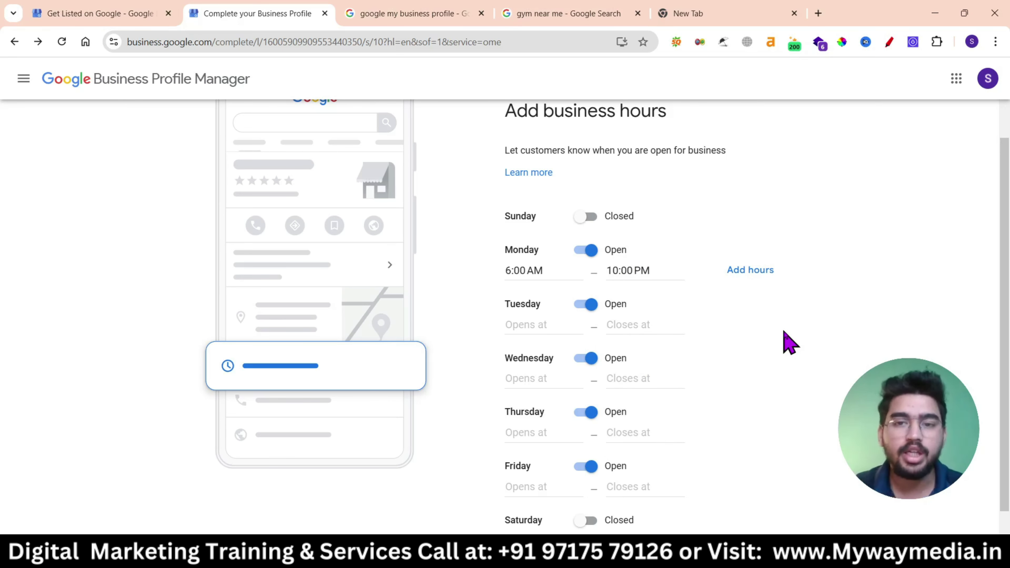
# - Make Tuesday, Wednesday and Thursday open 24 hours
pyautogui.click(542, 324)
pyautogui.click(545, 358)
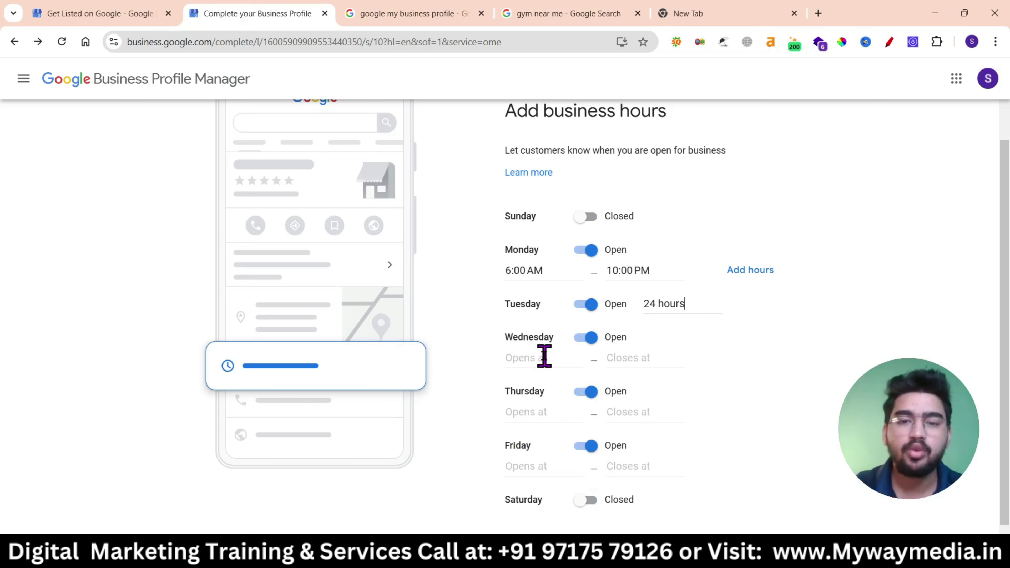
pyautogui.click(543, 357)
pyautogui.click(551, 386)
pyautogui.click(553, 394)
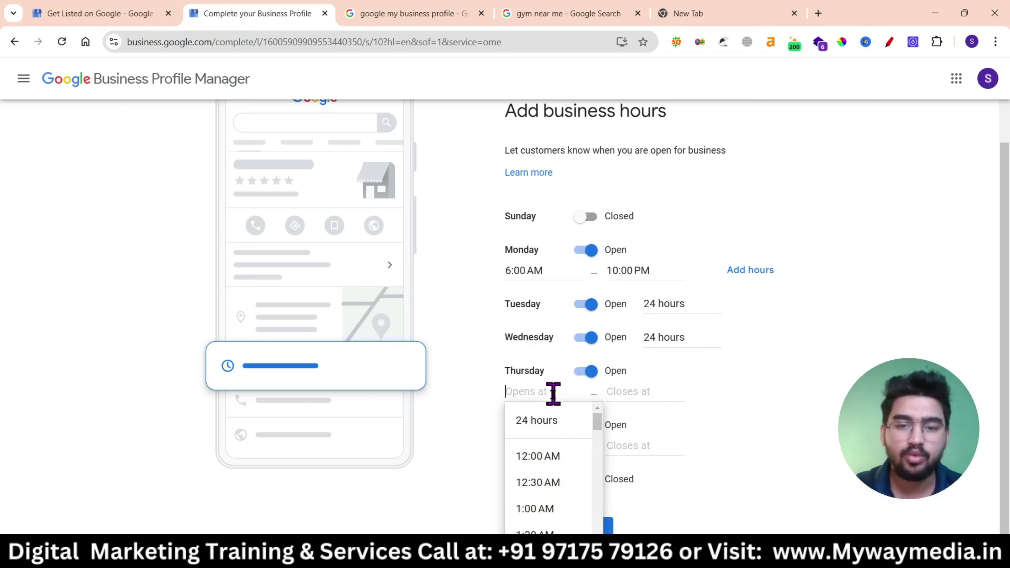
pyautogui.click(545, 420)
# - Set Friday's hours to 6:00 AM–10:00 PM and save the business hours
pyautogui.click(547, 421)
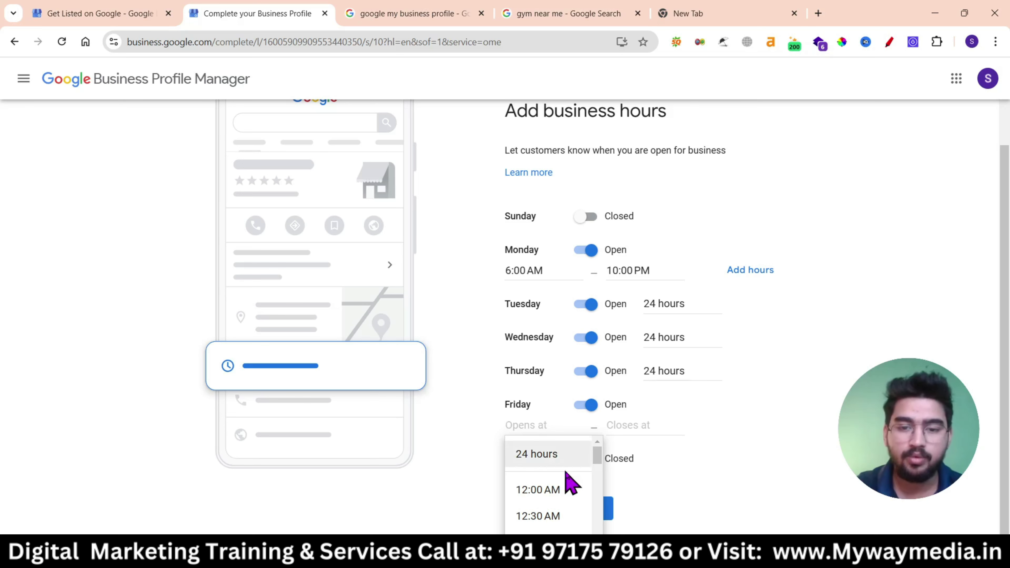
pyautogui.scroll(-5, 569, 482)
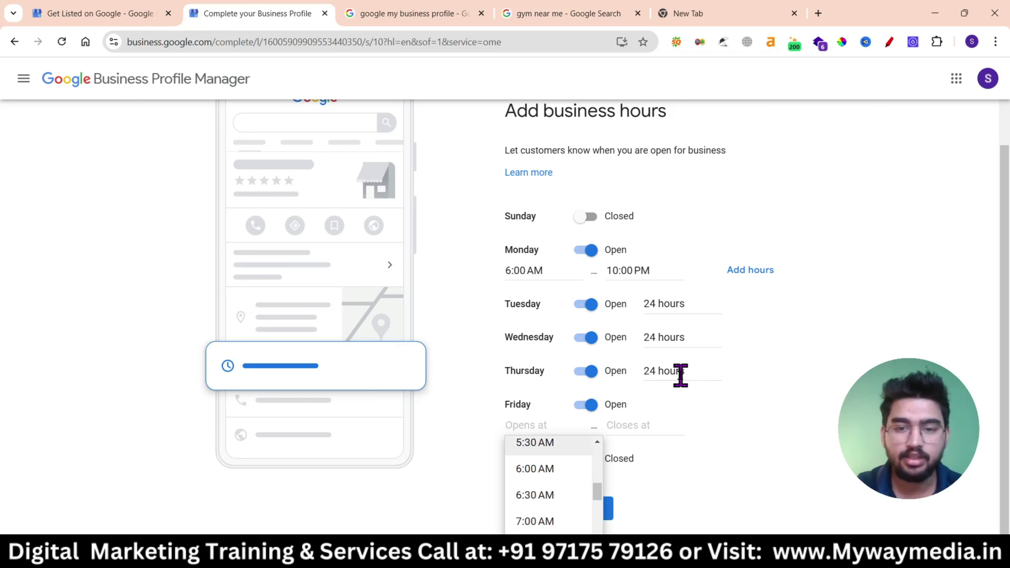
pyautogui.click(453, 396)
pyautogui.click(537, 424)
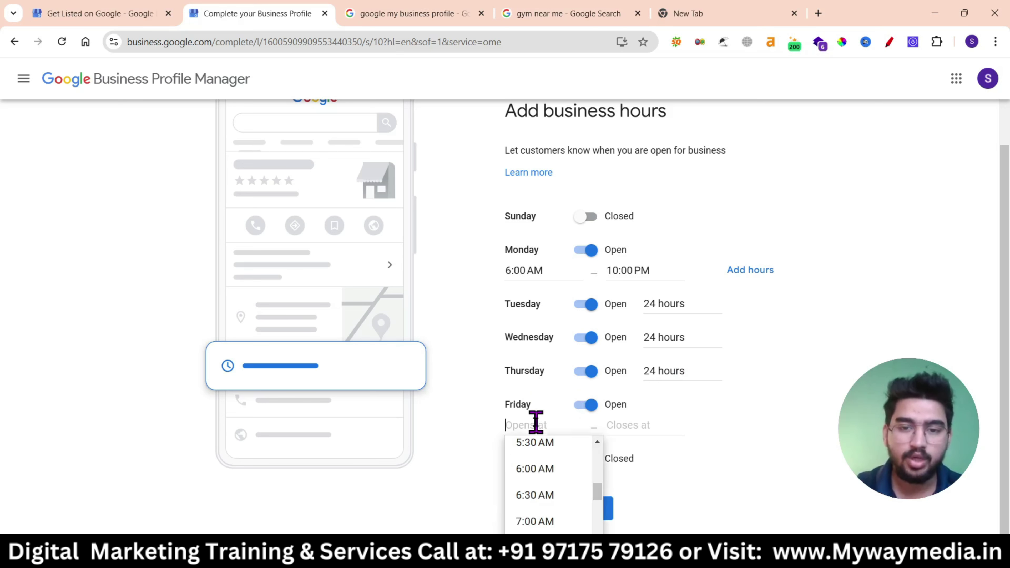
pyautogui.click(567, 473)
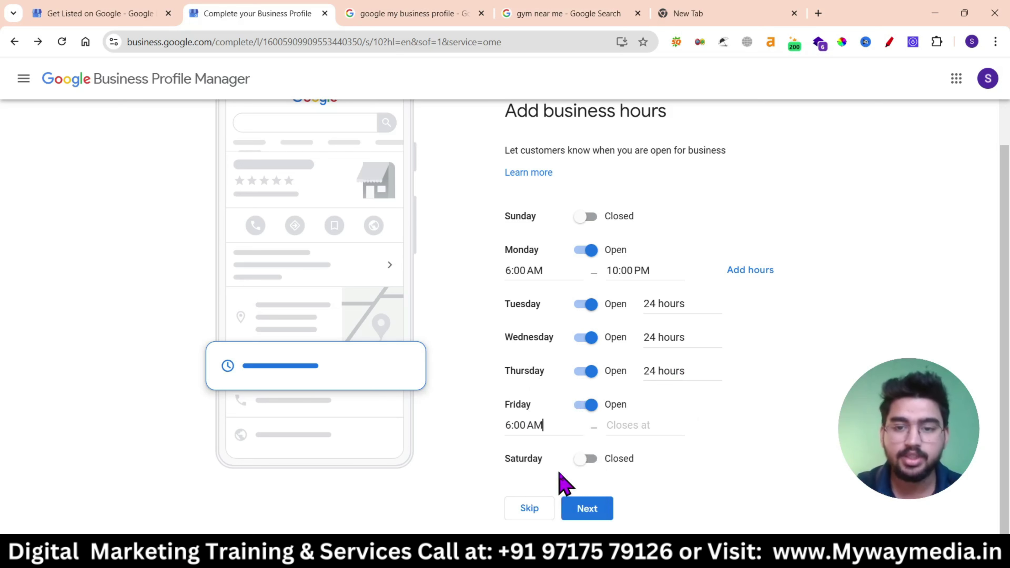
pyautogui.click(631, 422)
pyautogui.scroll(-20, 638, 492)
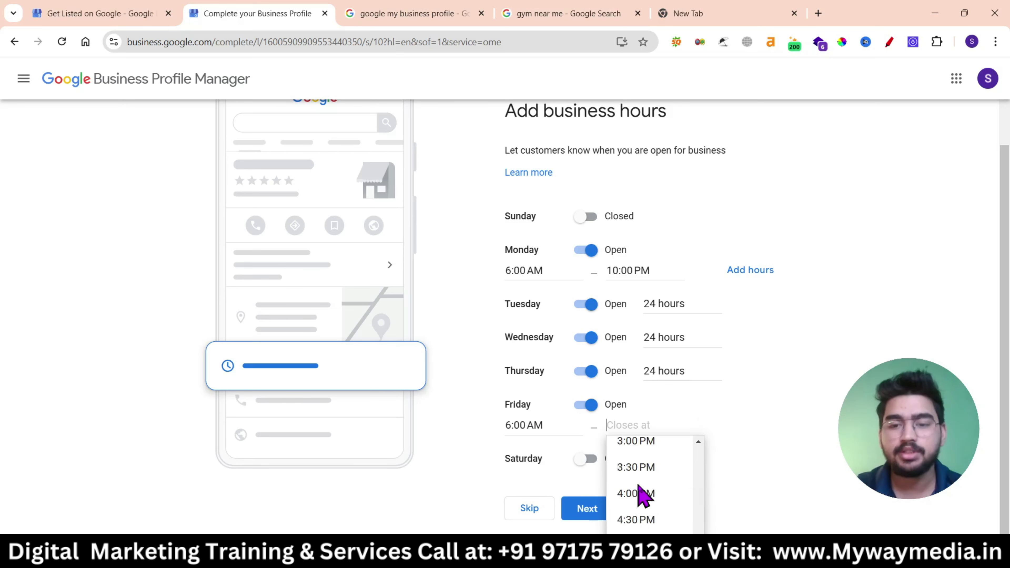
pyautogui.click(645, 502)
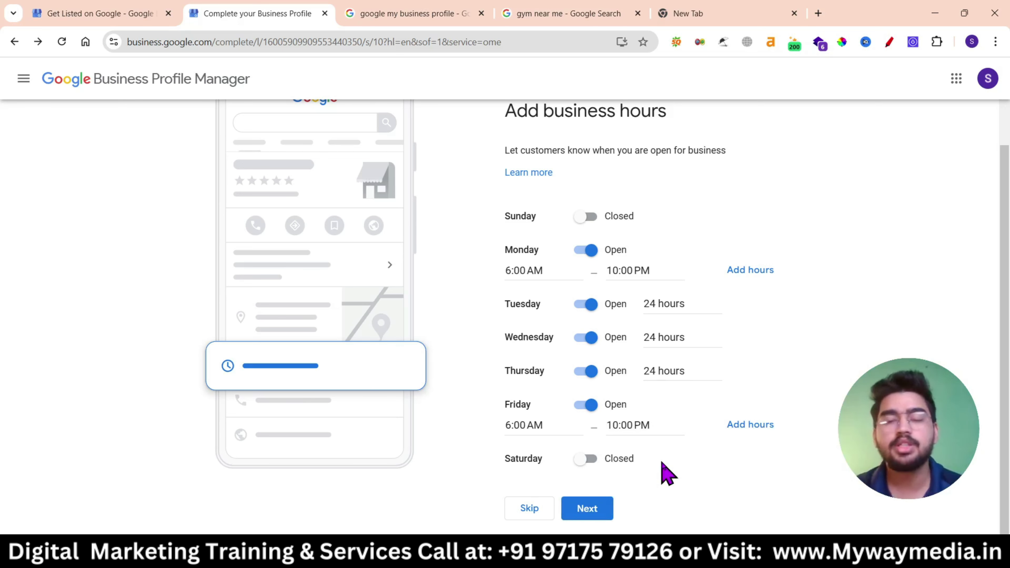
pyautogui.click(587, 510)
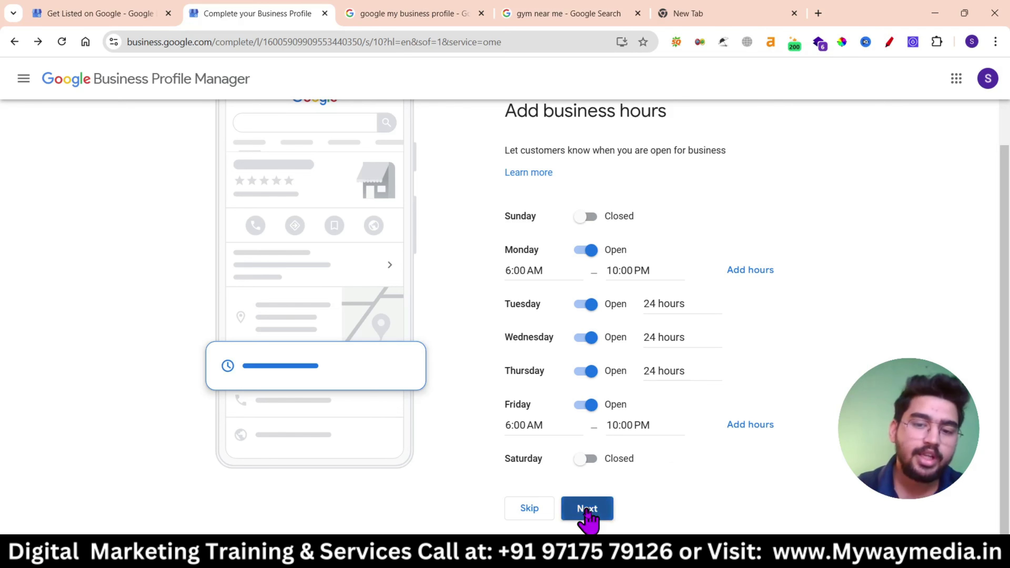
pyautogui.click(583, 393)
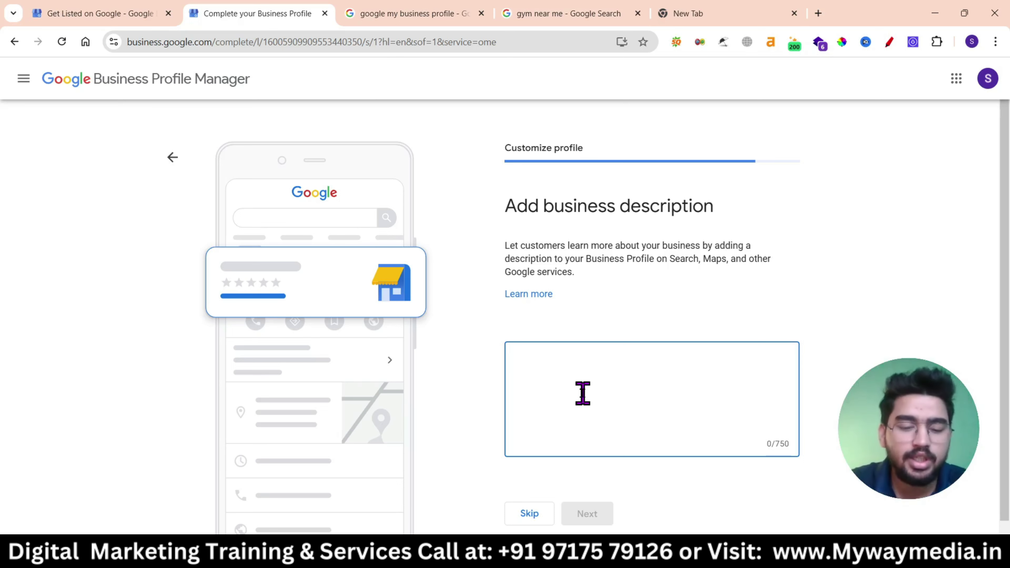
# - Type and erase a draft 'GYM' description, then skip the description step
pyautogui.write('GYM')
pyautogui.press('BackSpace')
pyautogui.press('BackSpace')
pyautogui.press('BackSpace')
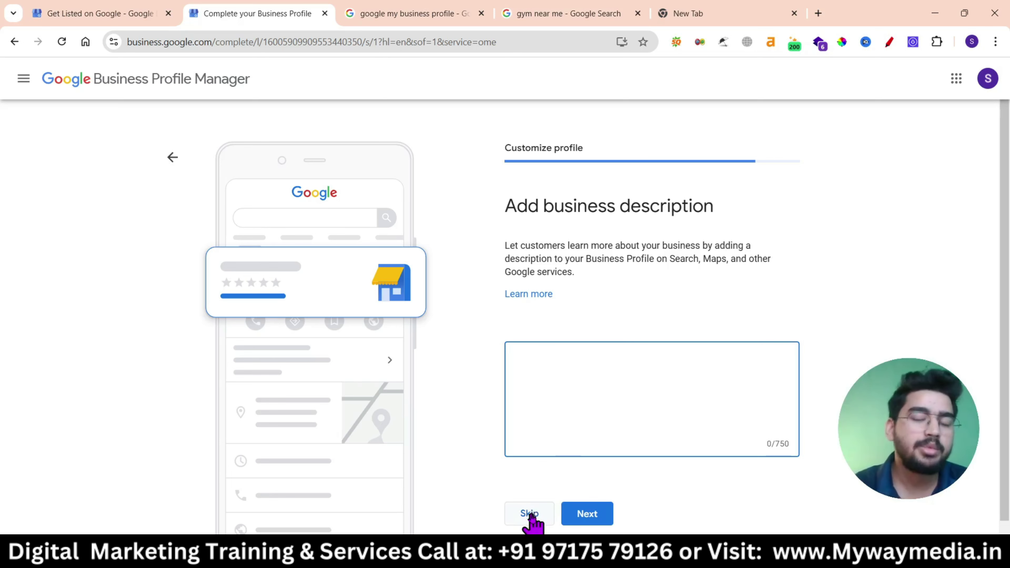
pyautogui.click(531, 515)
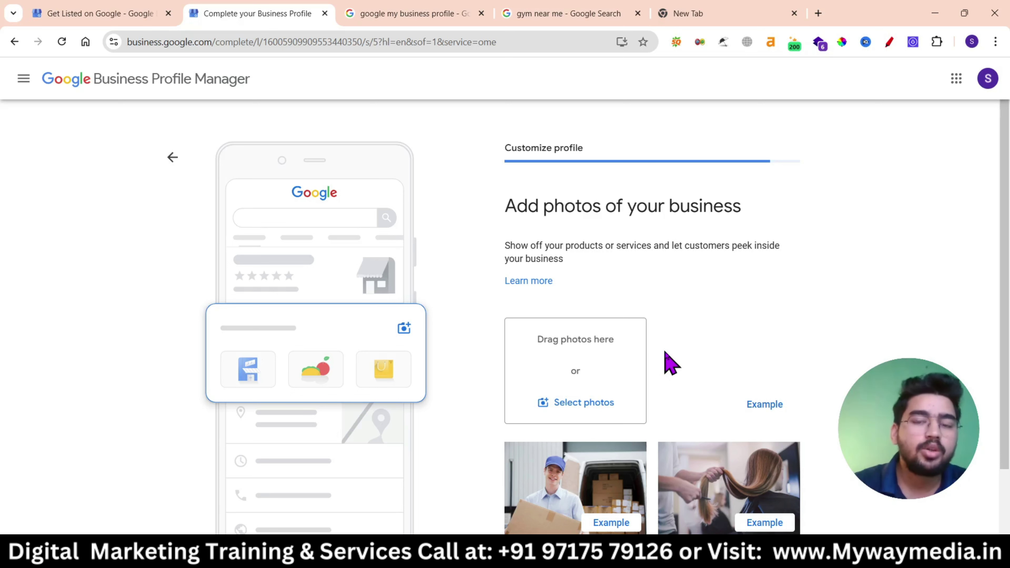
# - Upload pexels-pixabay-266666.jpg from Downloads as a business photo and continue
pyautogui.click(564, 408)
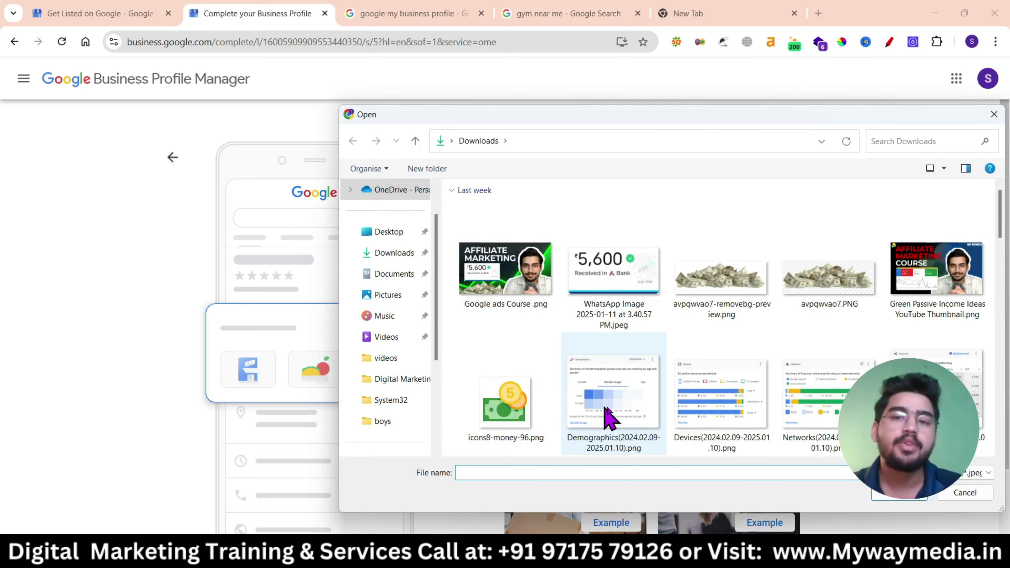
pyautogui.scroll(-1, 622, 418)
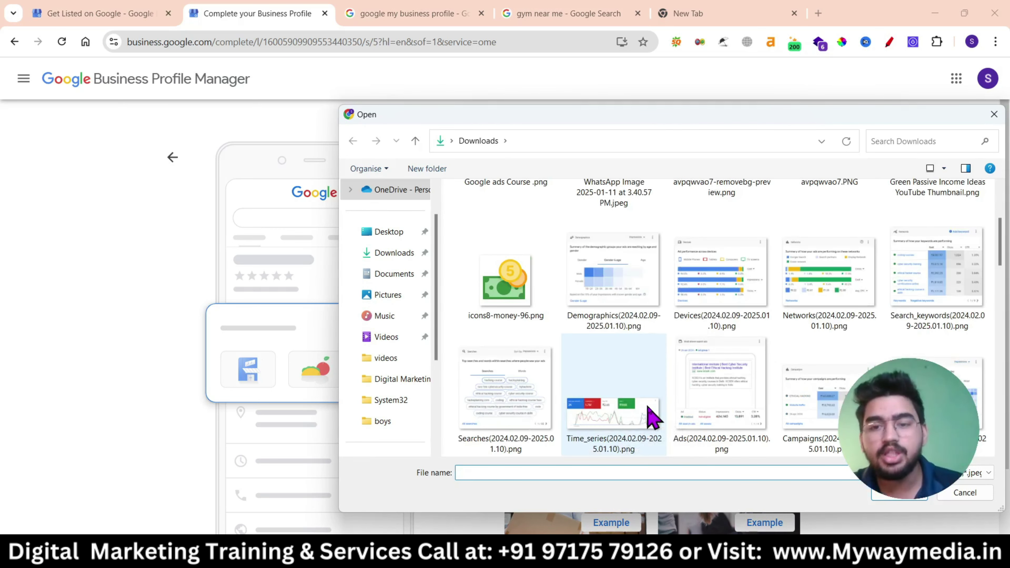
pyautogui.scroll(-2, 652, 416)
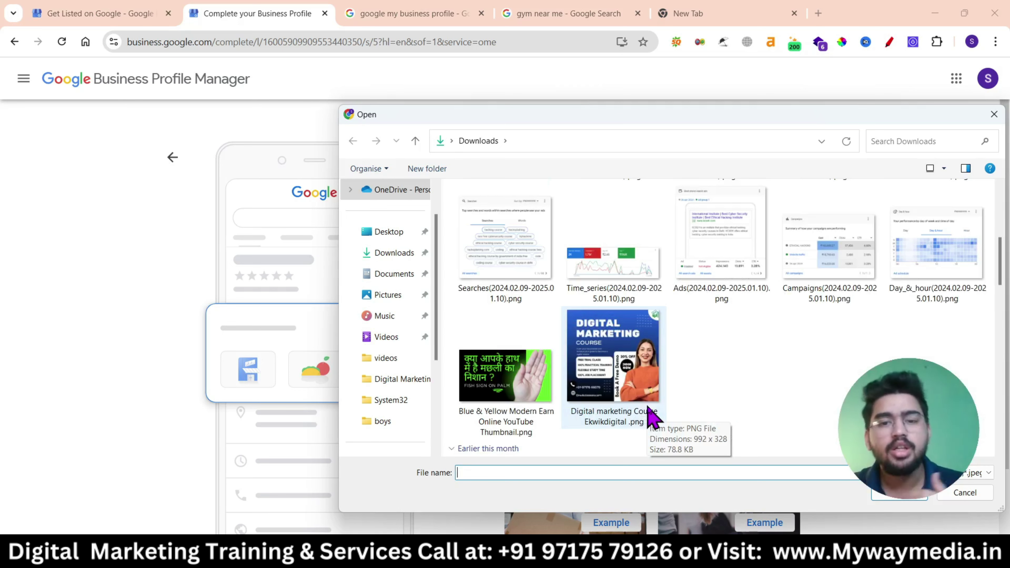
pyautogui.scroll(-3, 650, 418)
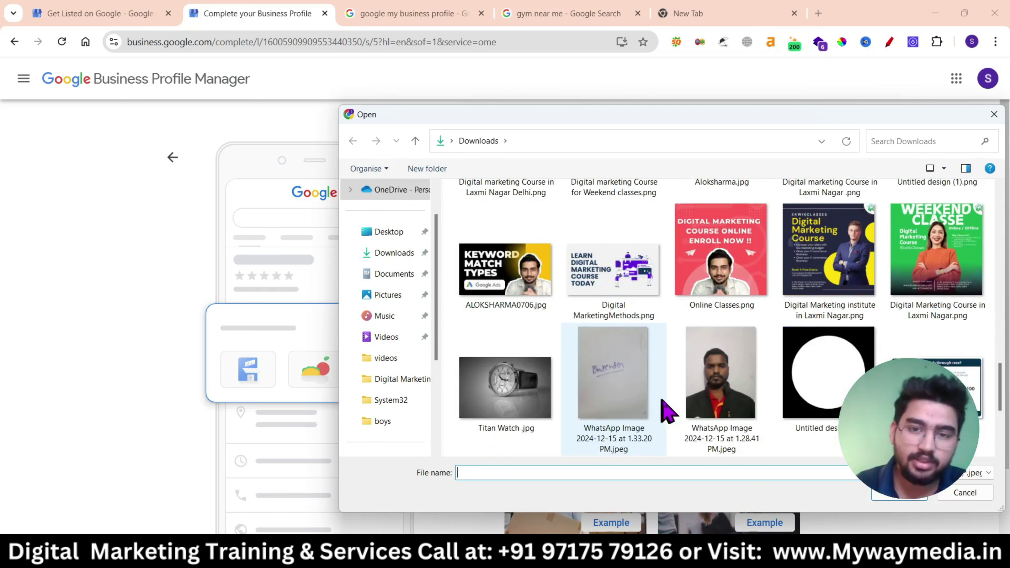
pyautogui.scroll(-2, 681, 390)
pyautogui.scroll(-2, 683, 392)
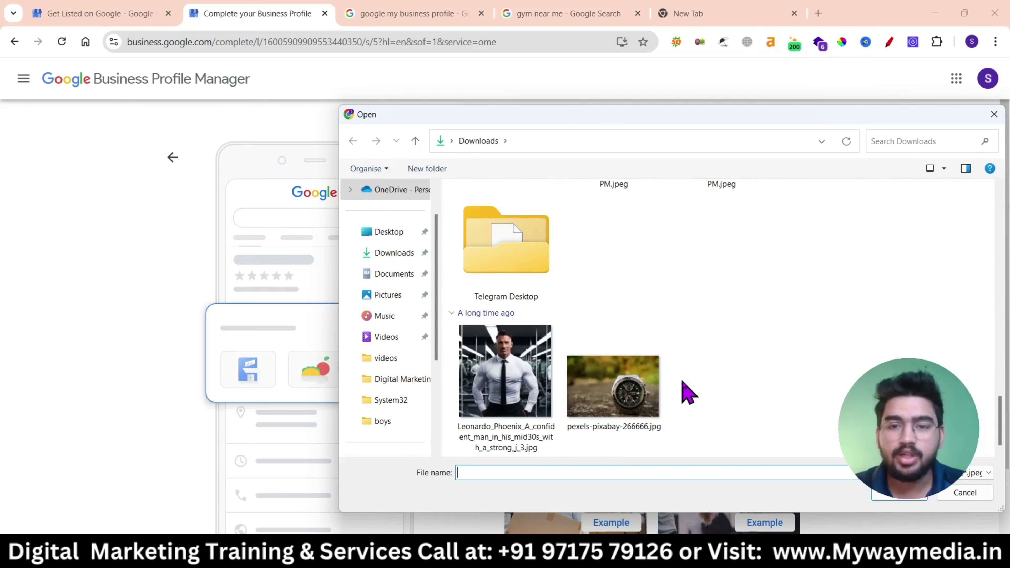
pyautogui.doubleClick(626, 412)
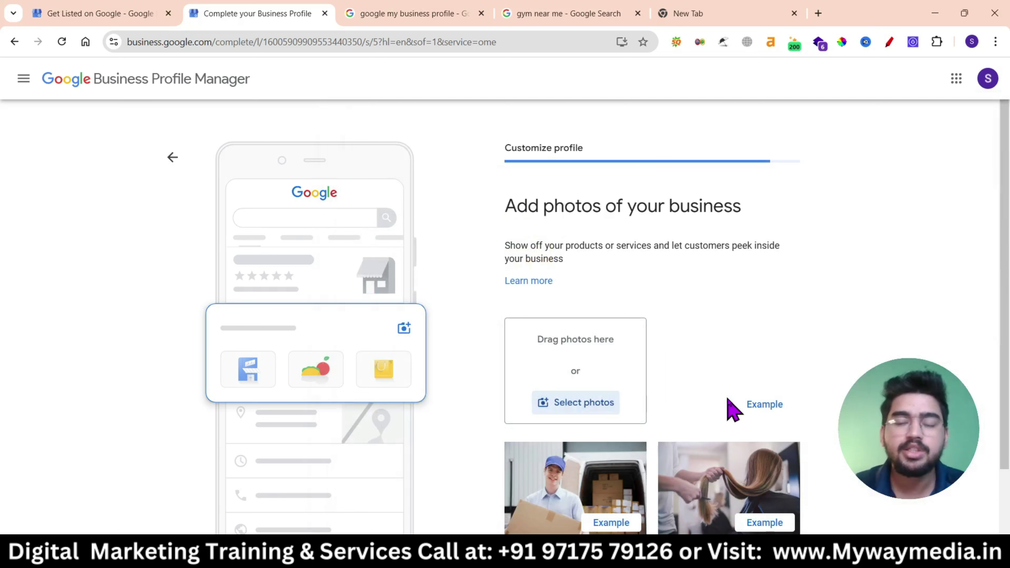
pyautogui.rightClick(730, 402)
pyautogui.click(805, 424)
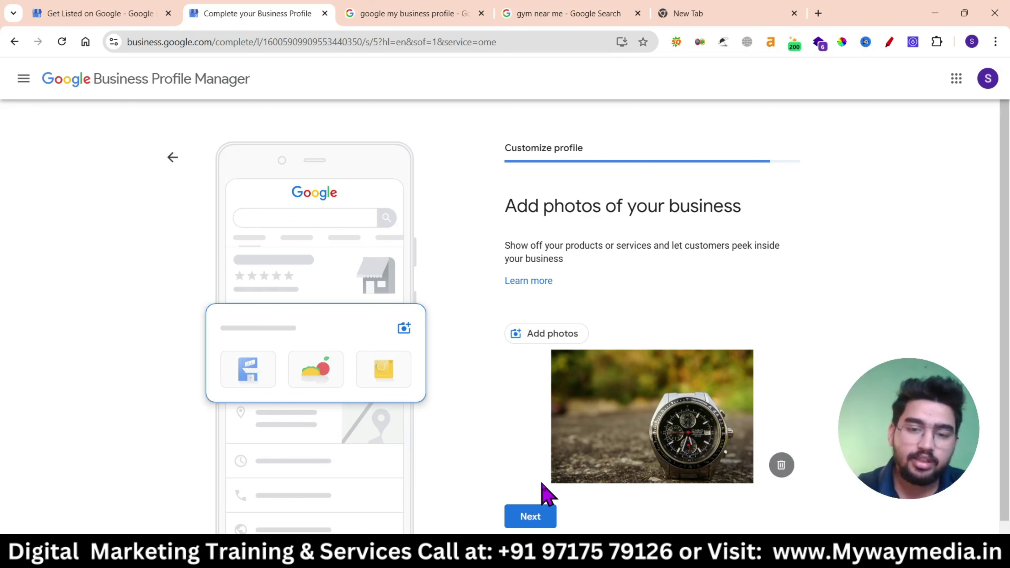
pyautogui.click(536, 518)
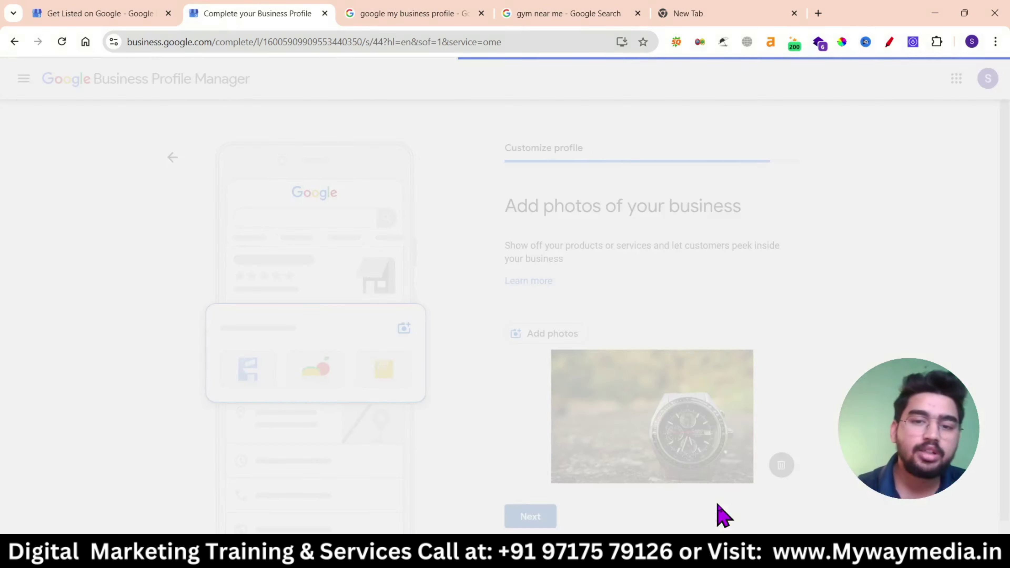
# - Skip the Google Workspace custom domain offer and continue past the verification notice
pyautogui.scroll(-2, 801, 508)
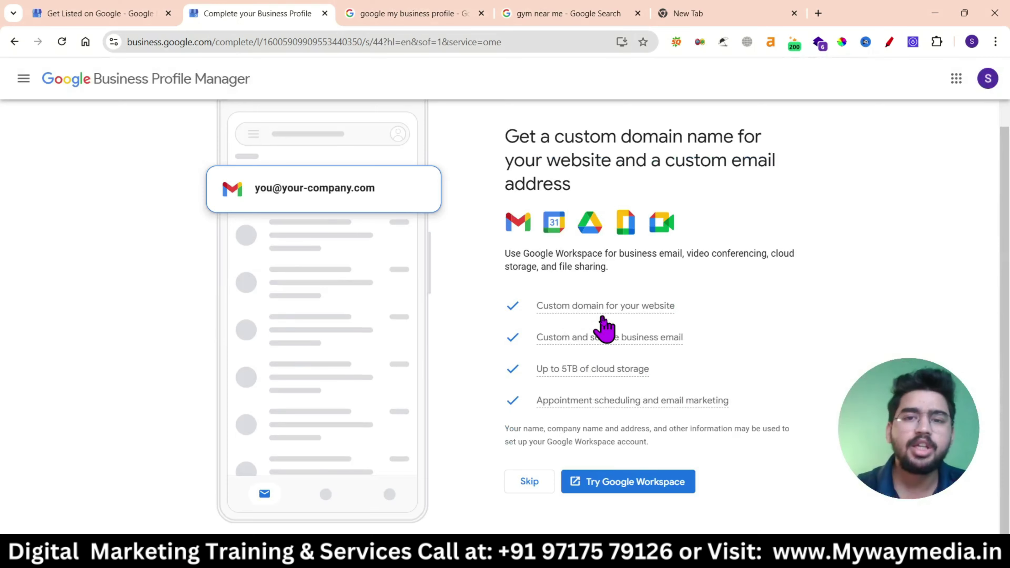
pyautogui.scroll(2, 605, 329)
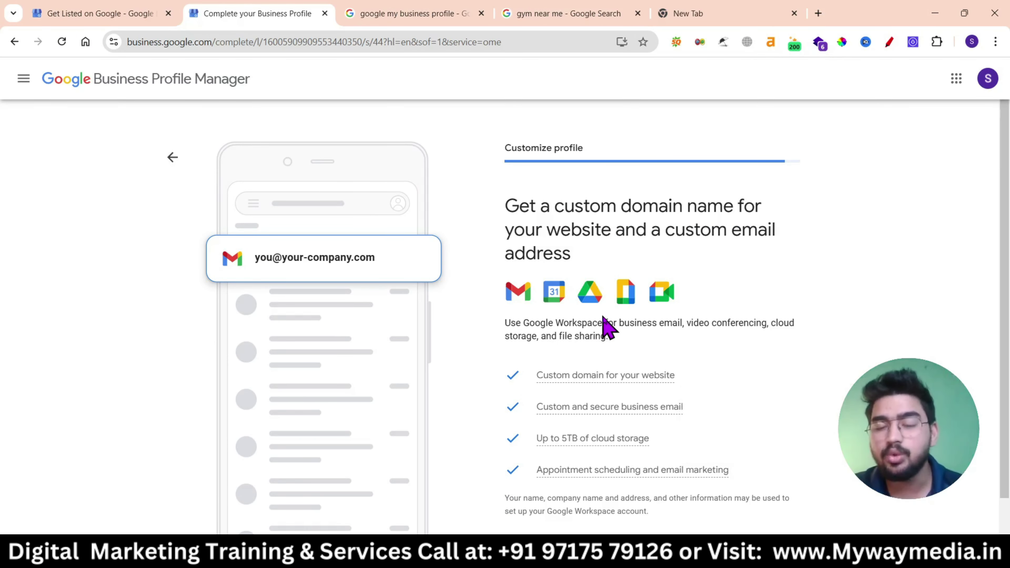
pyautogui.scroll(-2, 604, 318)
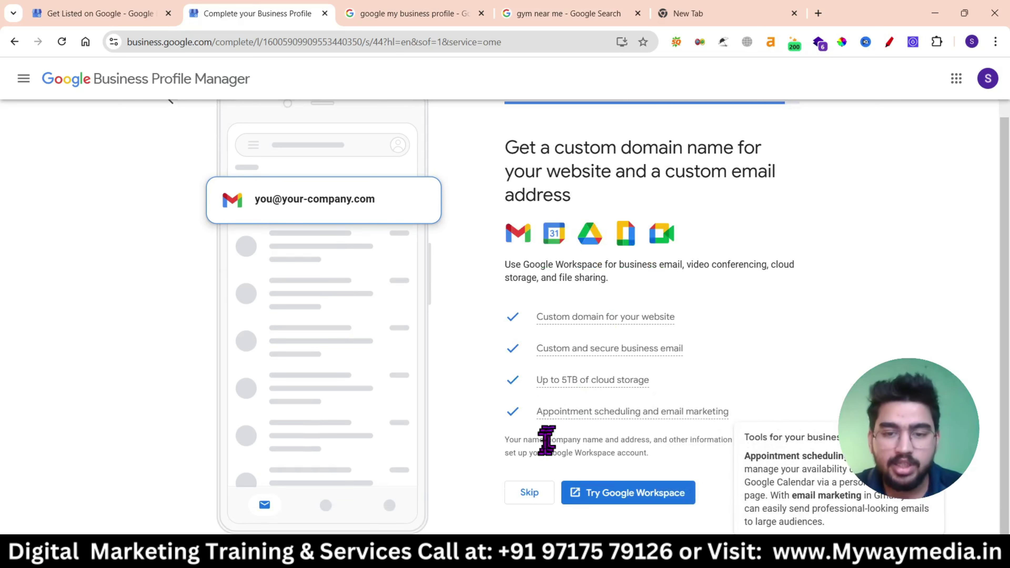
pyautogui.click(534, 493)
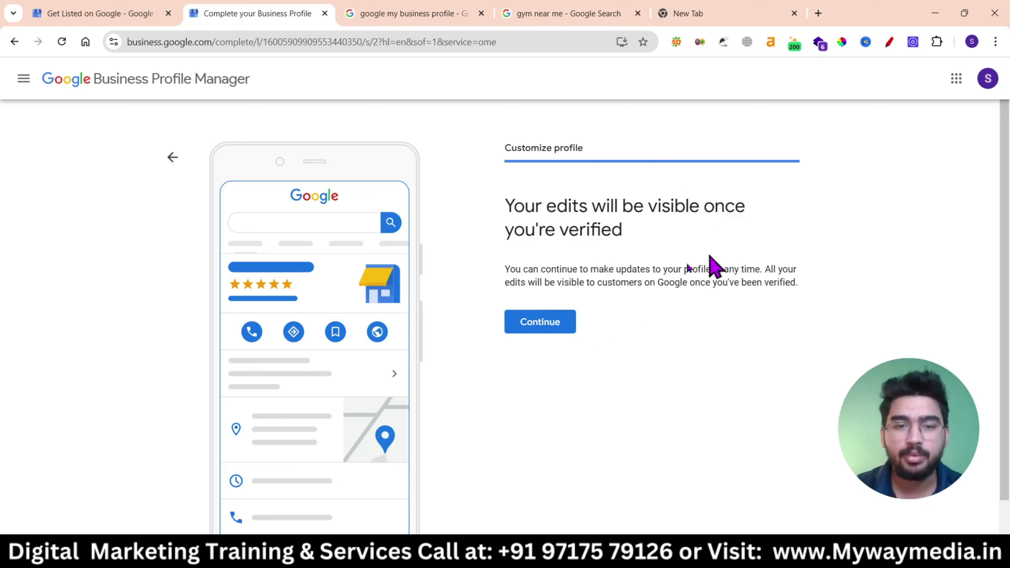
pyautogui.click(550, 325)
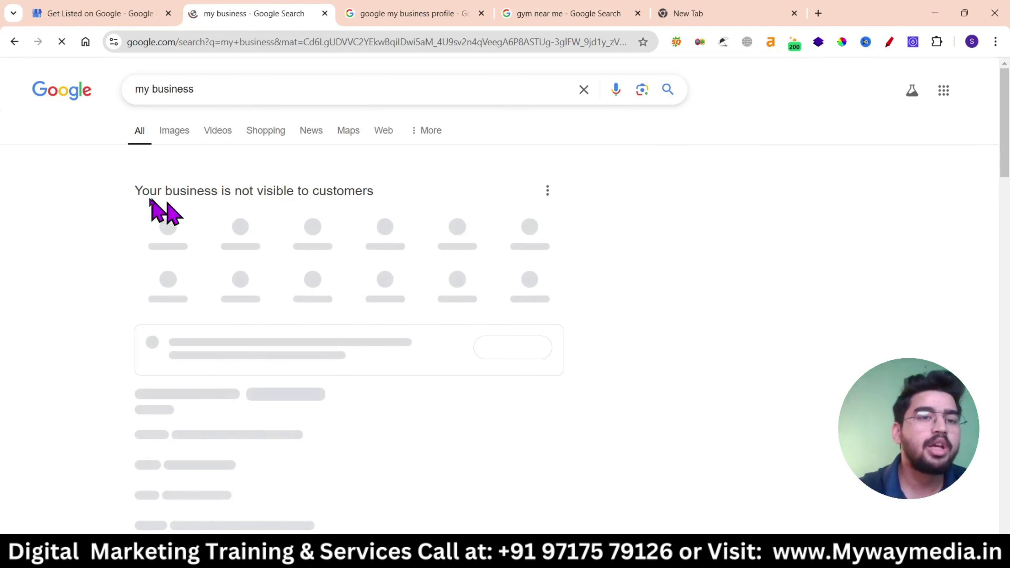
# - Zoom into the 'my business' results and open the 247 gym Photos tile
pyautogui.hotkey('ctrl', '+')
pyautogui.hotkey('ctrl', '+')
pyautogui.hotkey('ctrl', '+')
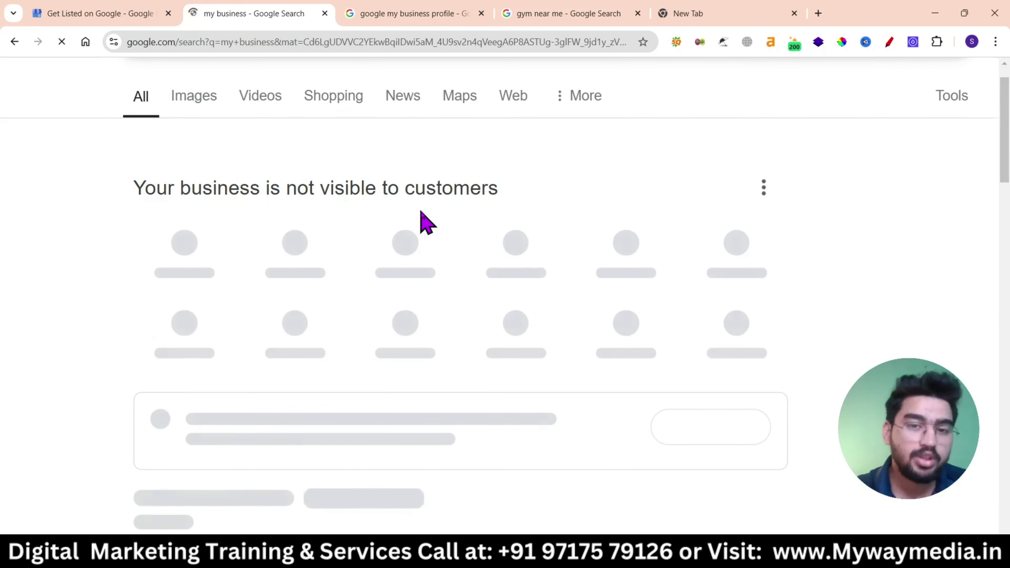
pyautogui.scroll(-3, 421, 212)
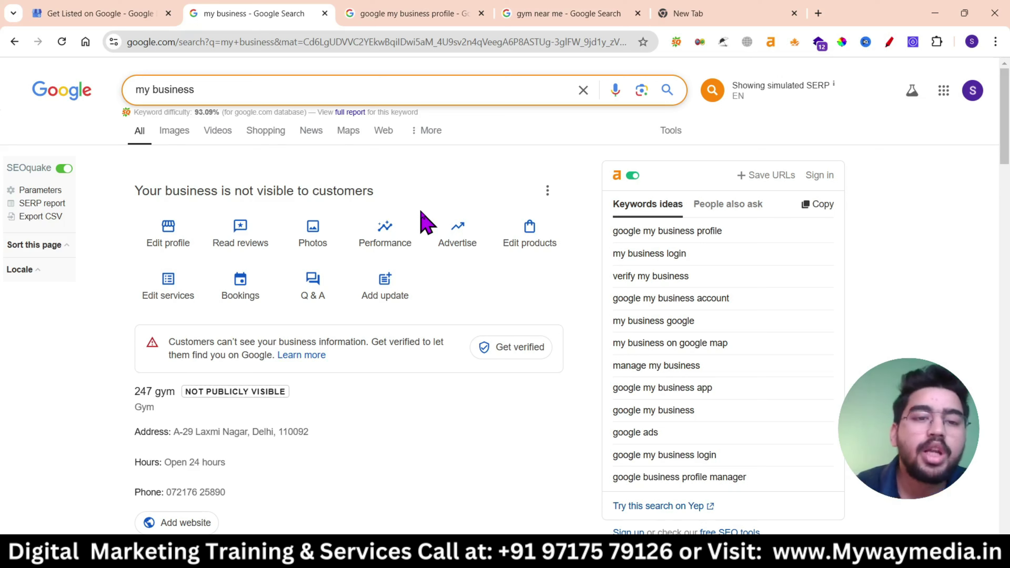
pyautogui.click(314, 239)
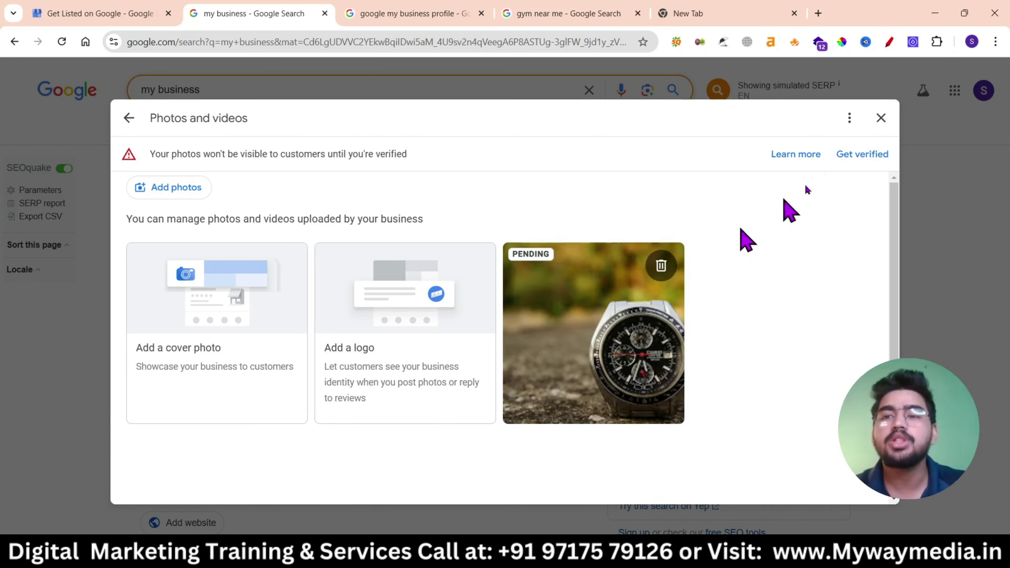
# - Close the Photos and videos dialog showing the pending watch photo
pyautogui.click(882, 118)
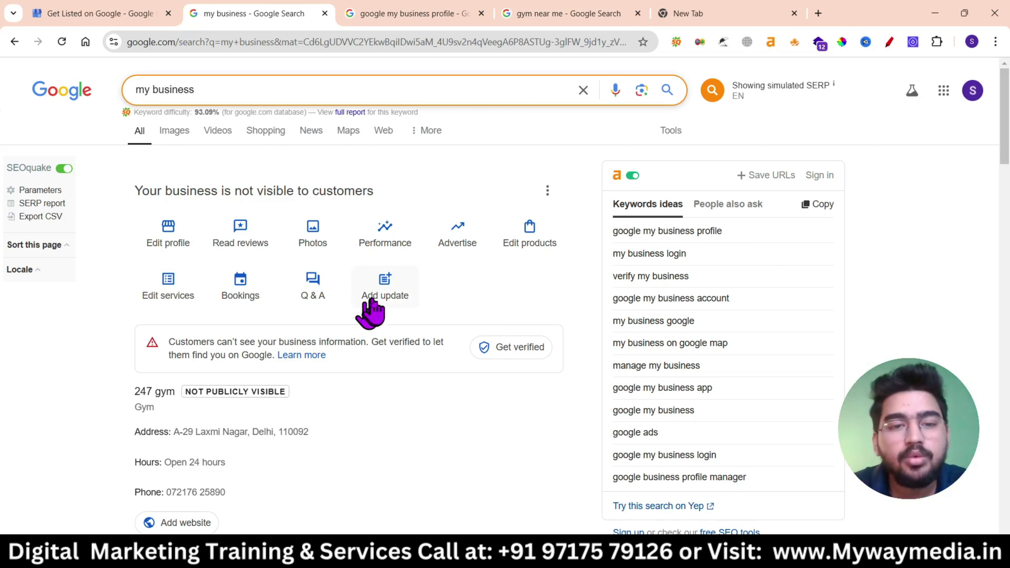
# - Preview the Add update options, close them without posting, and start Get verified
pyautogui.click(378, 306)
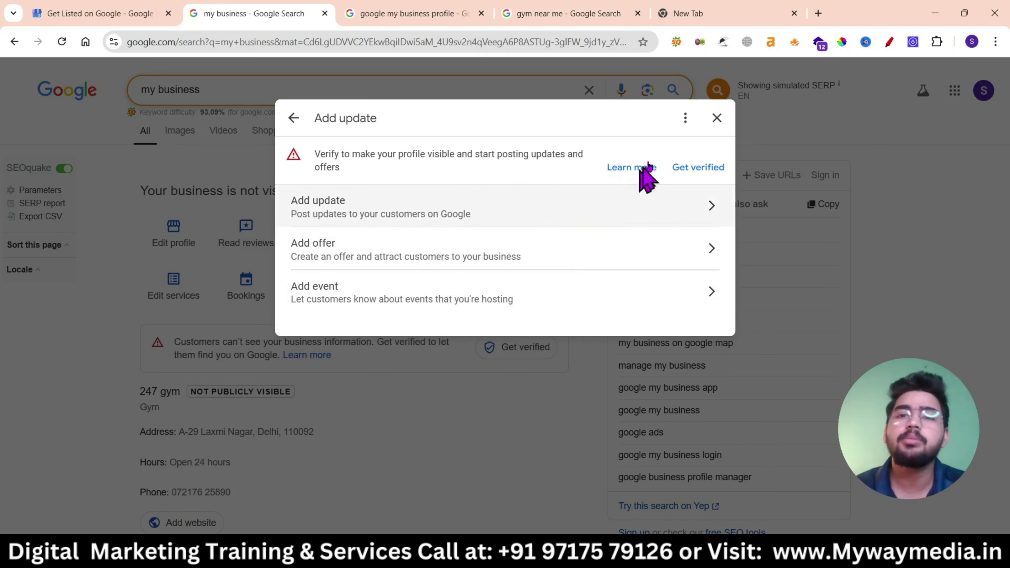
pyautogui.click(717, 118)
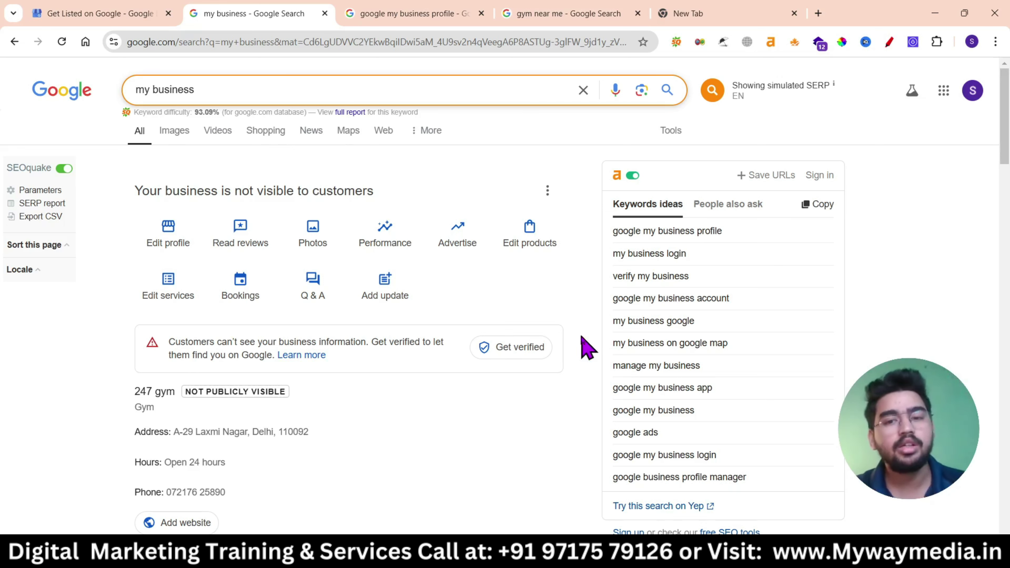
pyautogui.click(533, 352)
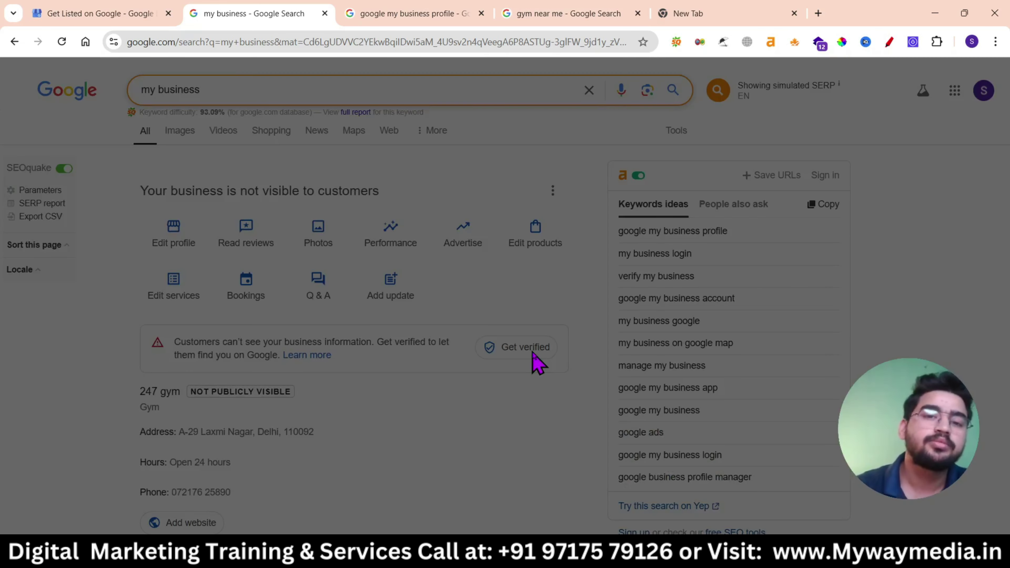
# - Confirm that none of the suggested nearby gyms is this business
pyautogui.scroll(-5, 605, 413)
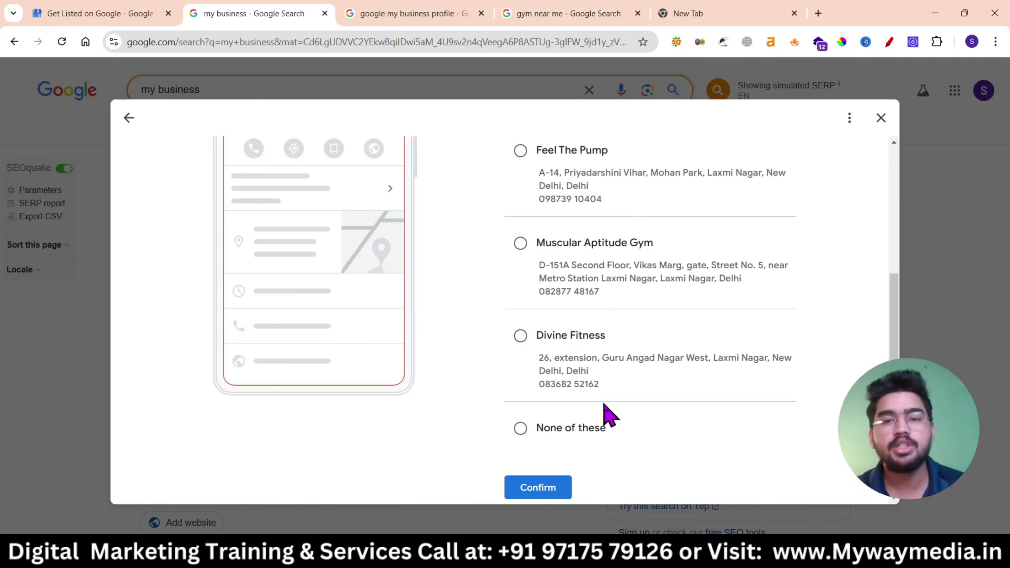
pyautogui.click(521, 429)
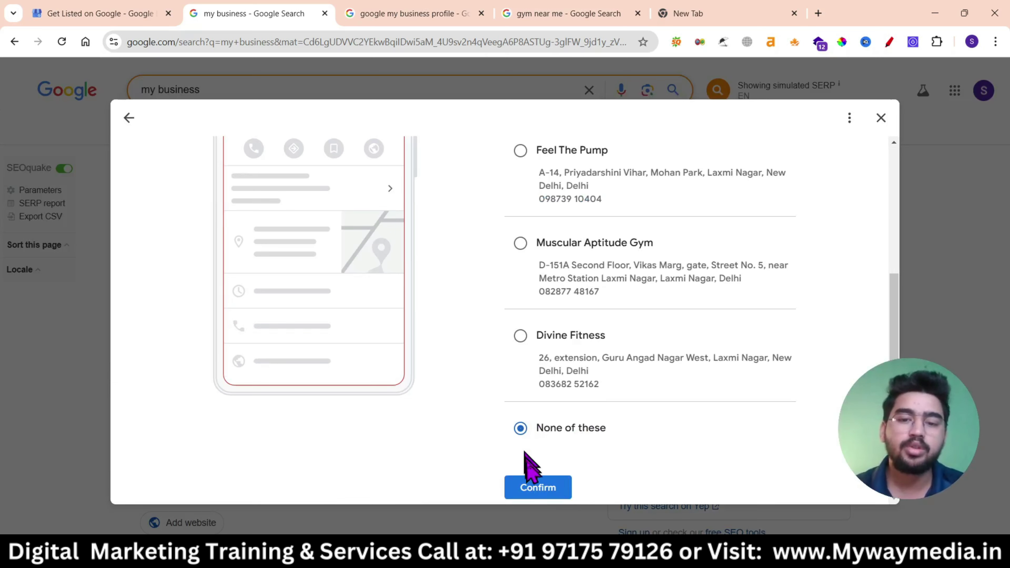
pyautogui.click(533, 488)
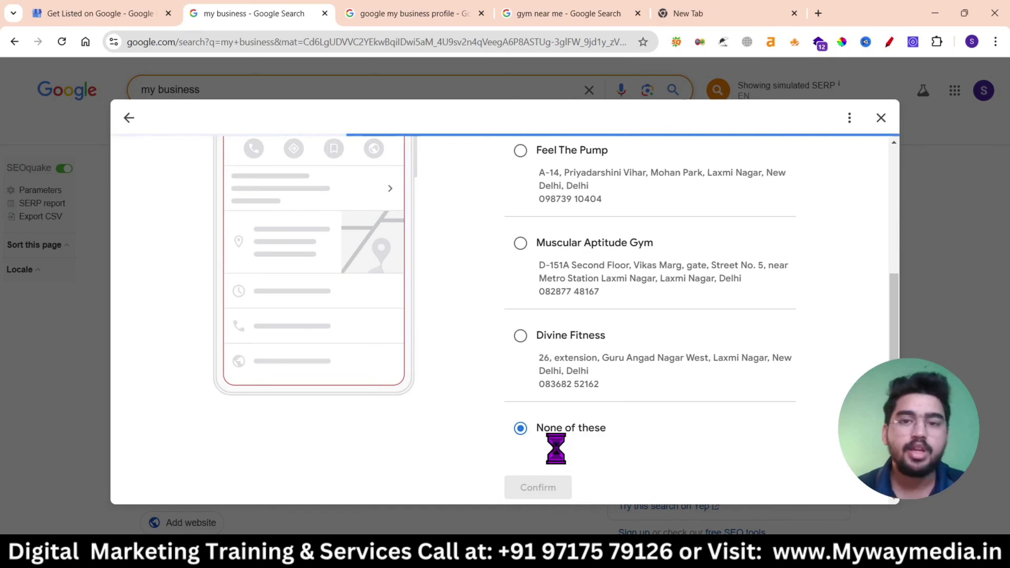
# - Choose Business video as the verification method, then exit and postpone verification
pyautogui.click(541, 310)
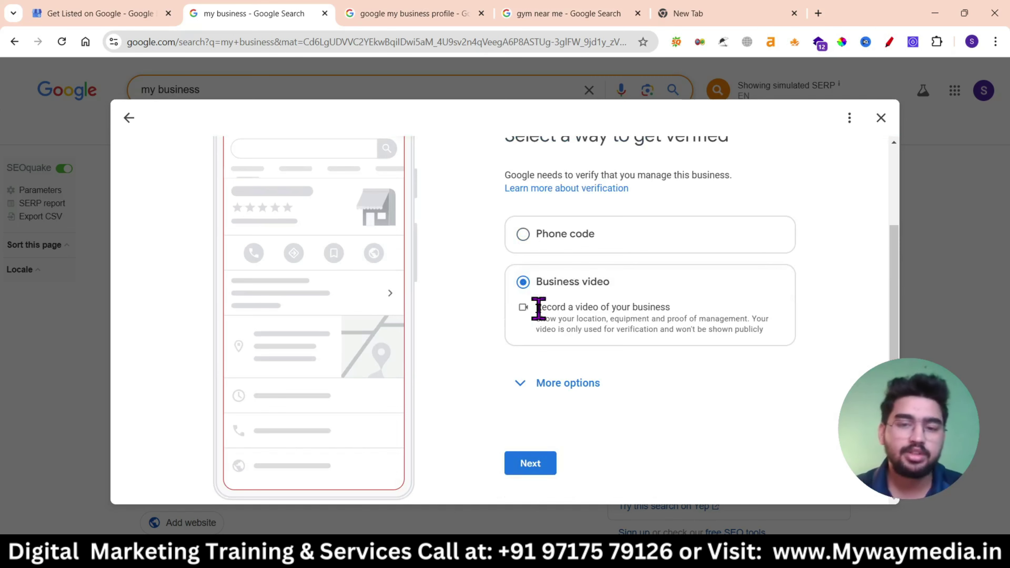
pyautogui.click(882, 119)
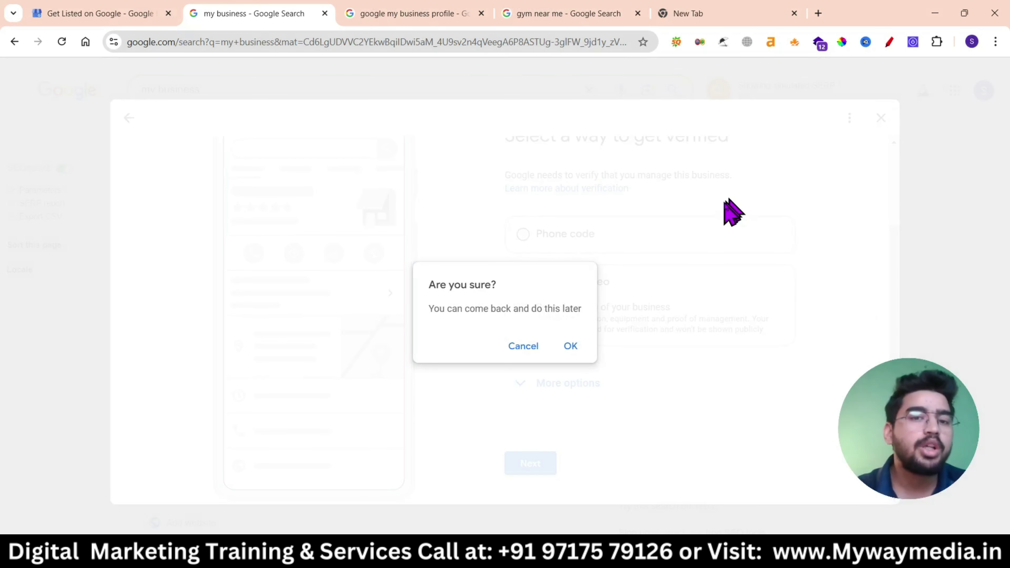
pyautogui.click(576, 346)
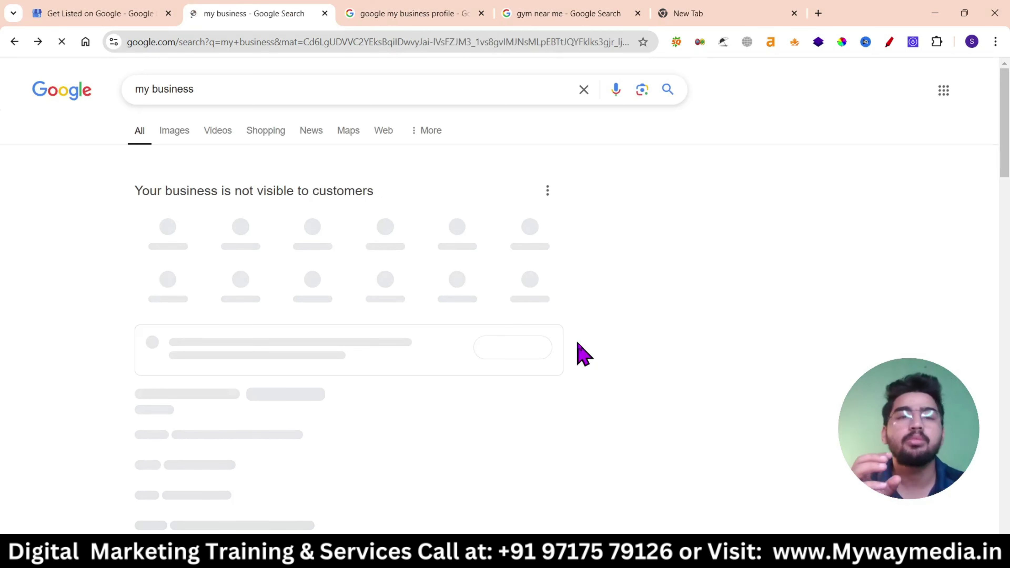